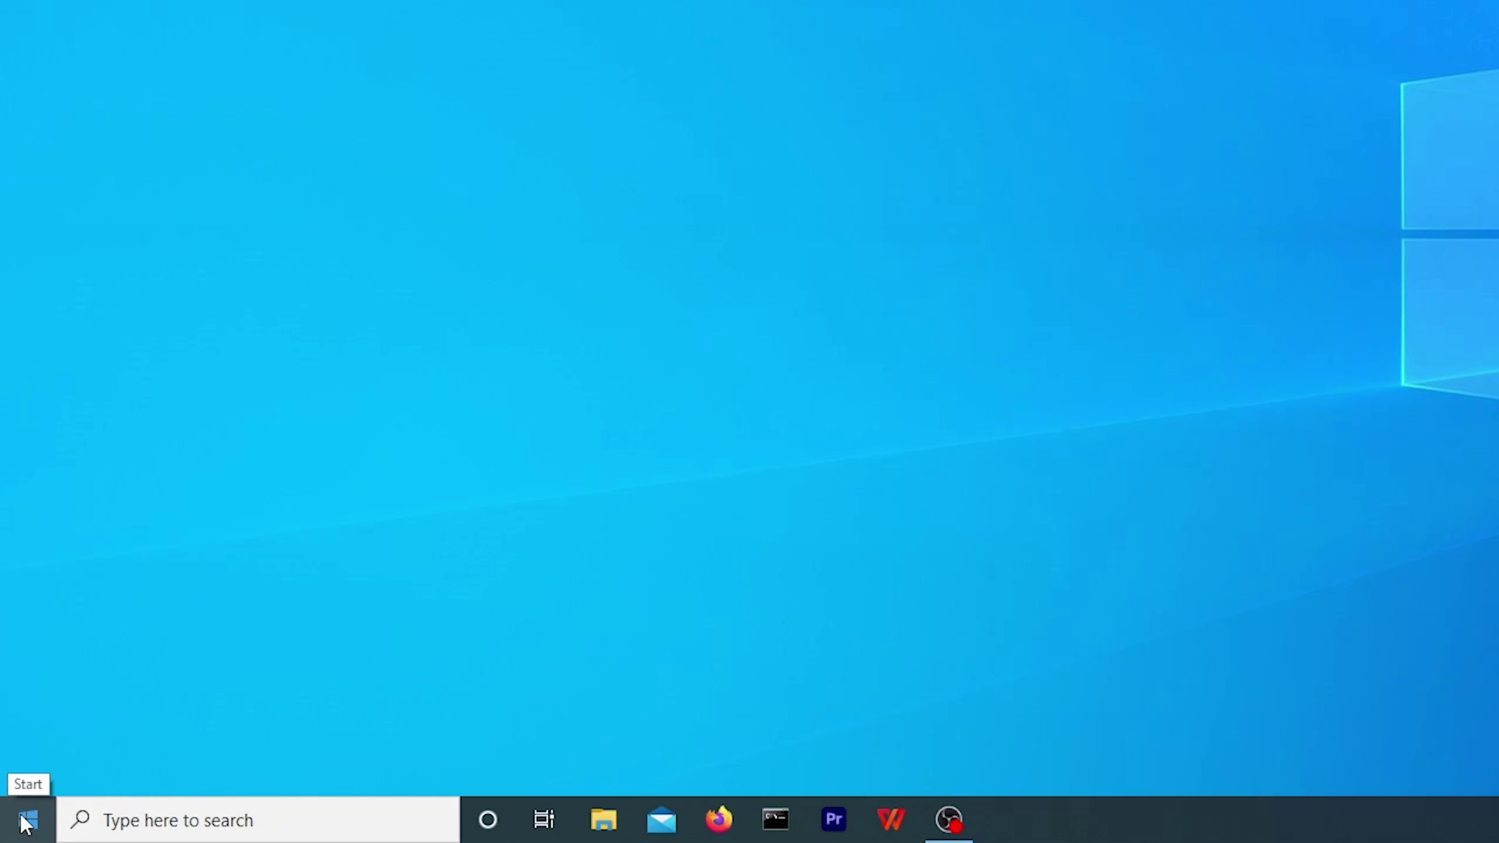
Step: Launch Disk Cleanup for drive C: with the cleanmgr command from Run
right_click(27, 824)
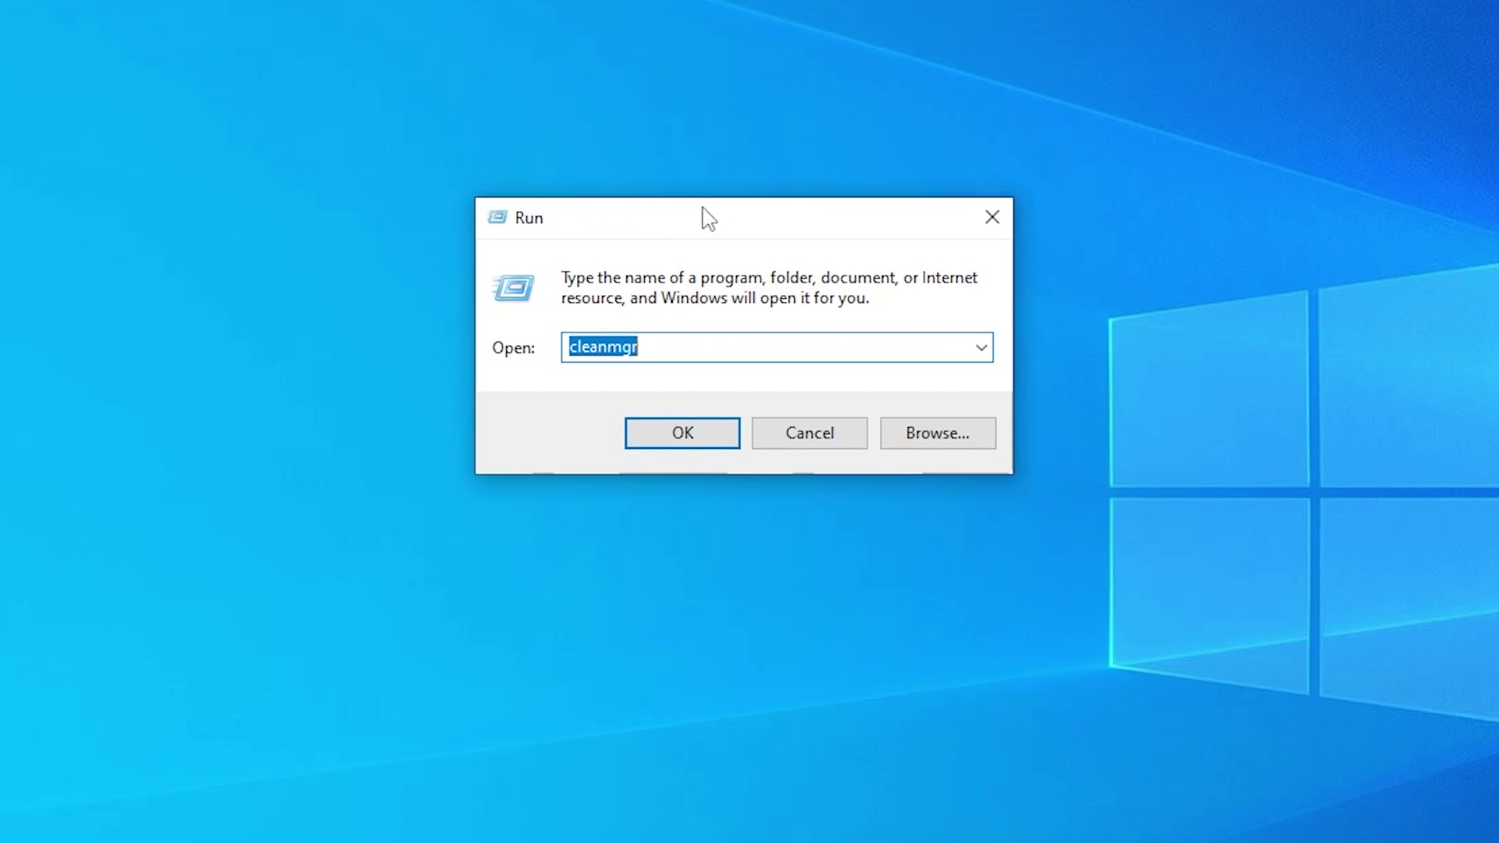
left_click_drag(703, 218, 721, 197)
type("clean")
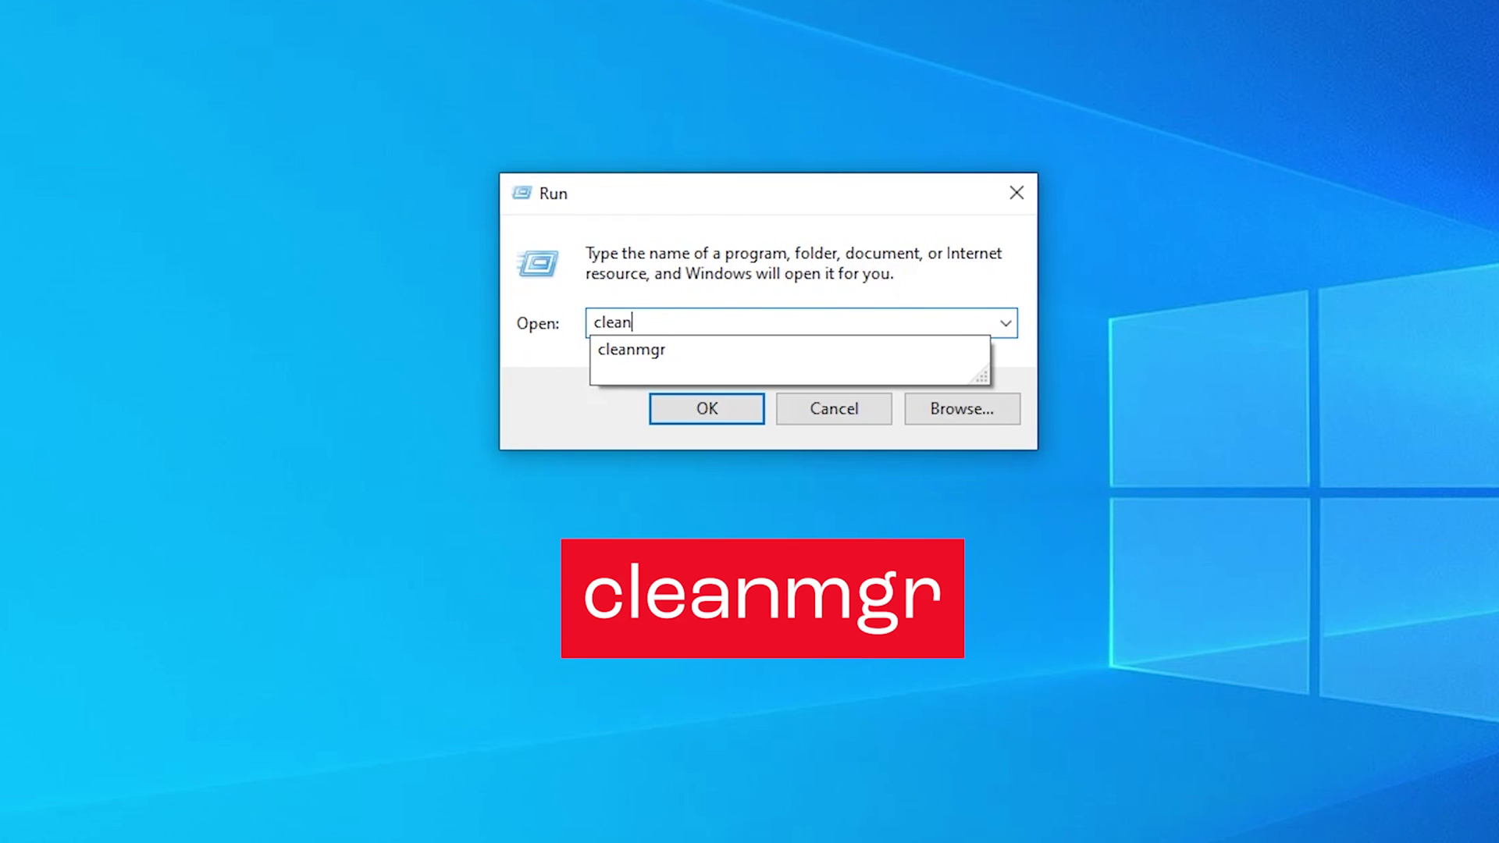
type("mgr")
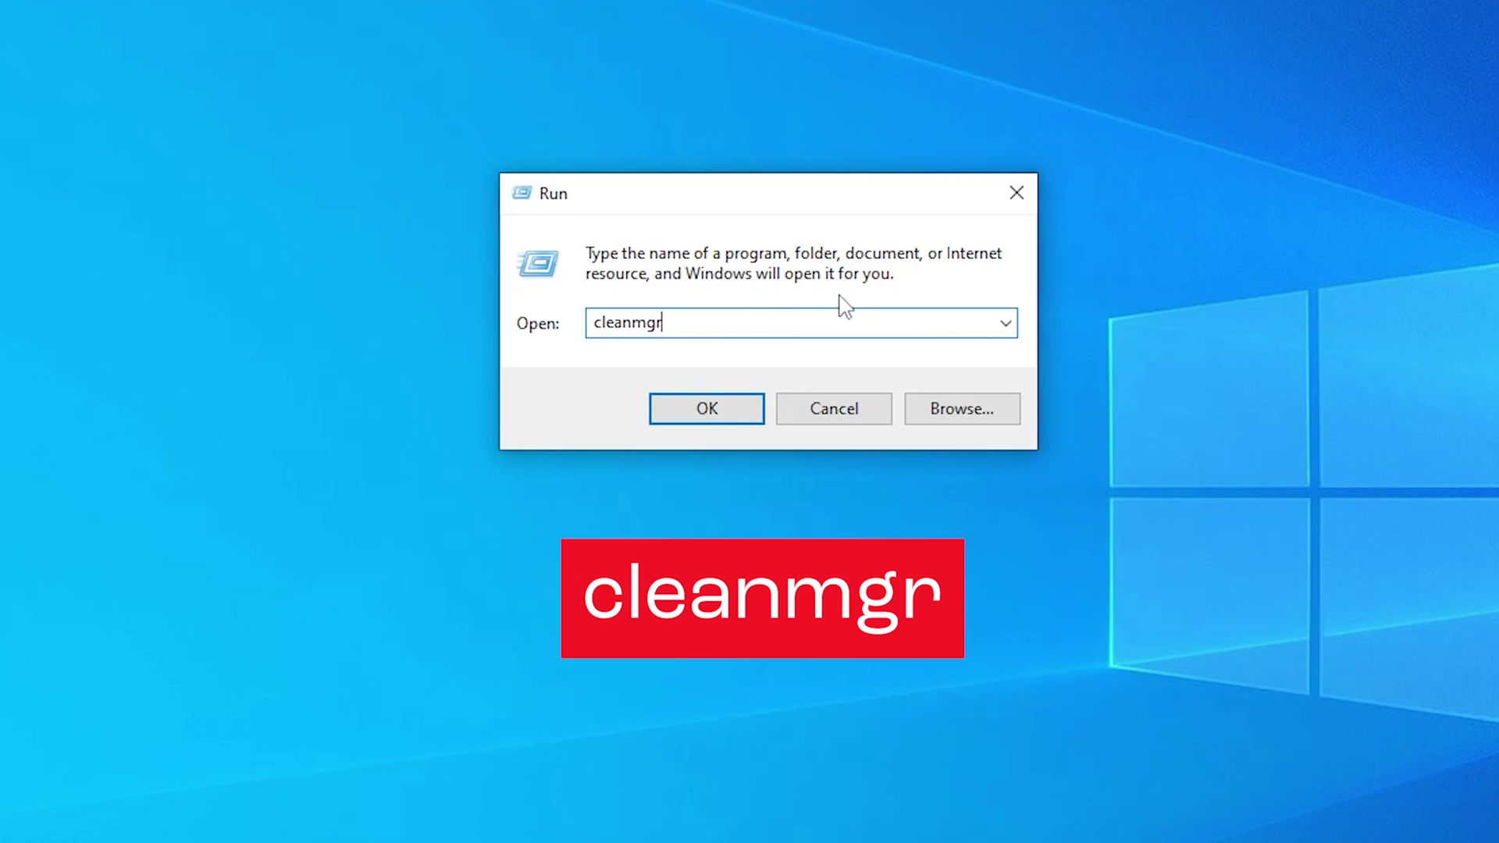
left_click(718, 416)
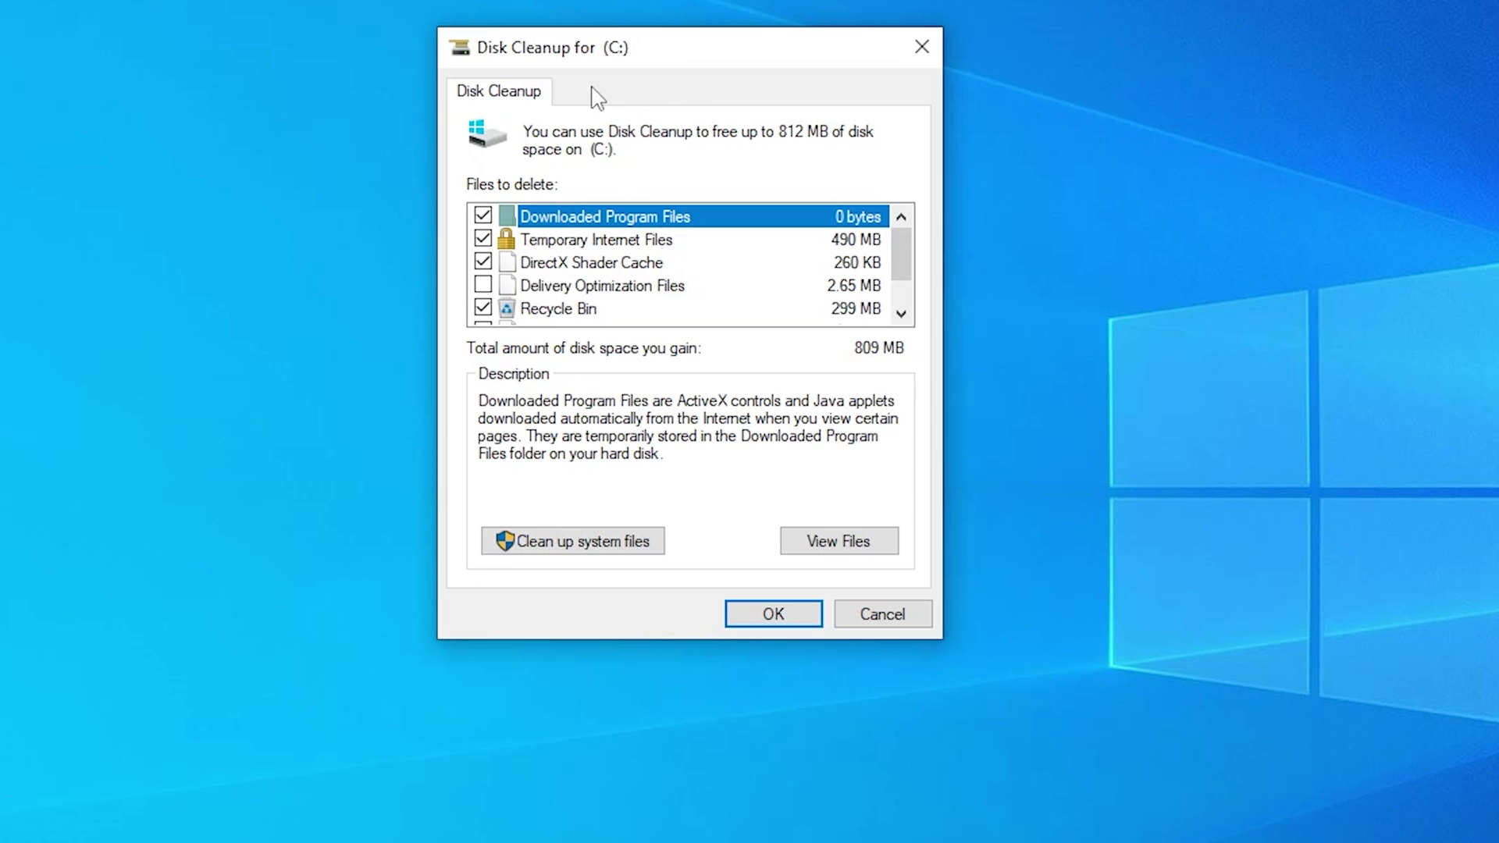
Step: Add Delivery Optimization Files to the ticked categories and permanently delete about 812 MB
left_click(482, 286)
scroll(485, 299, "down", 1)
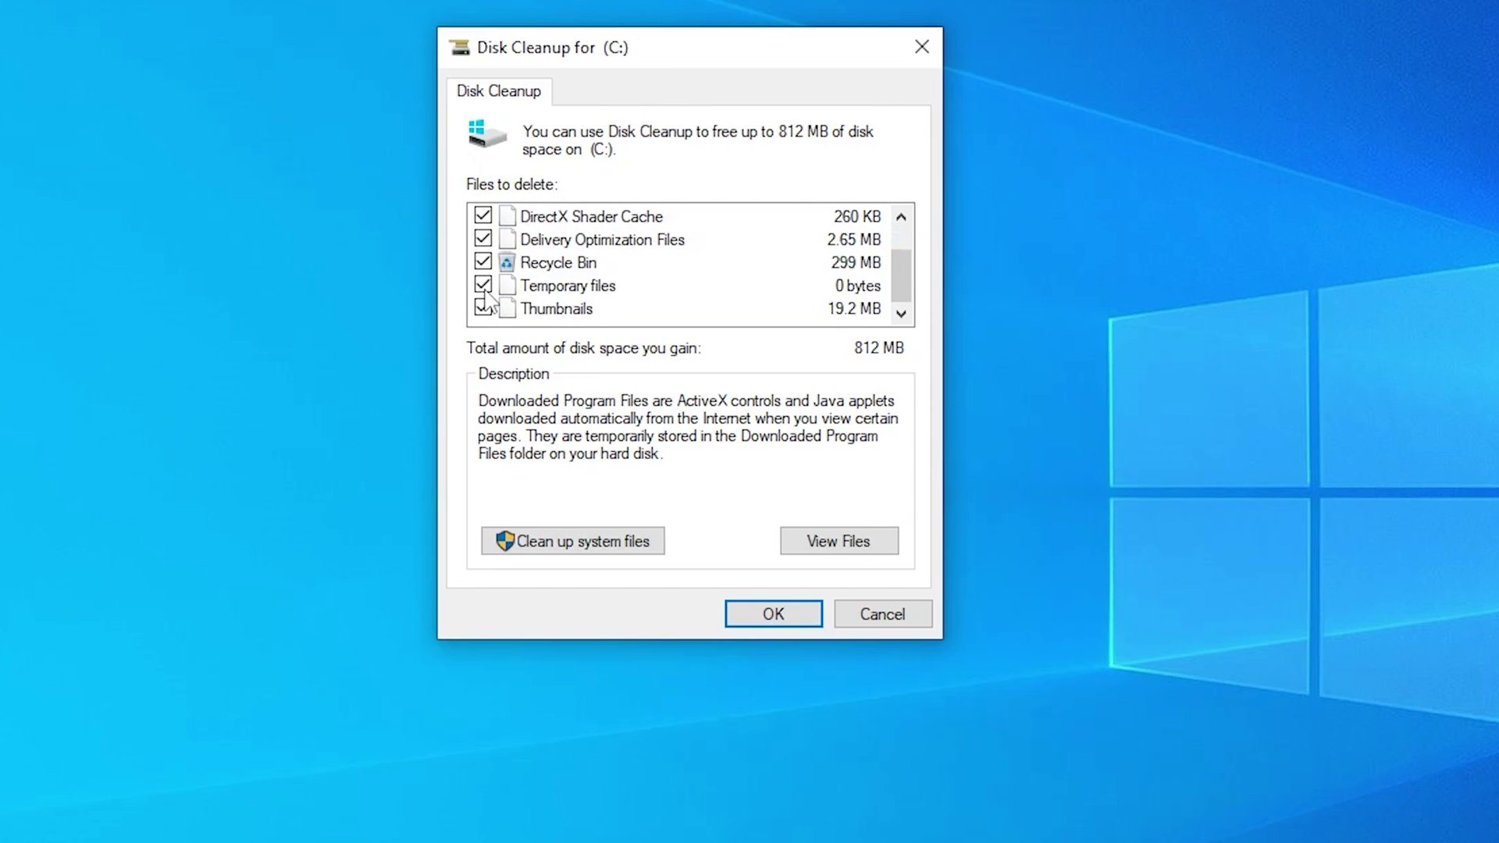
scroll(493, 293, "up", 1)
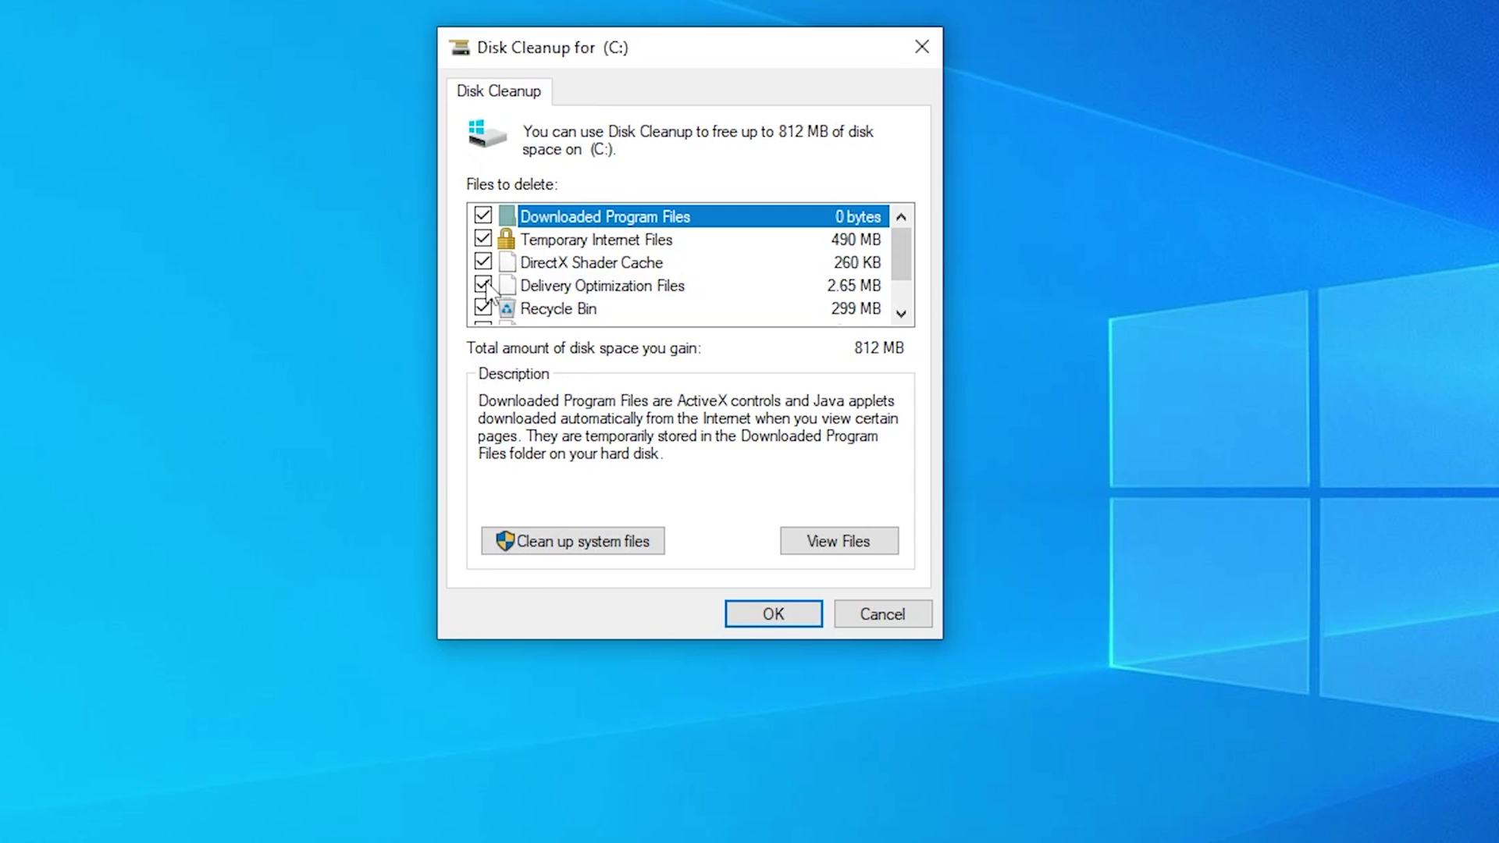
scroll(487, 289, "down", 1)
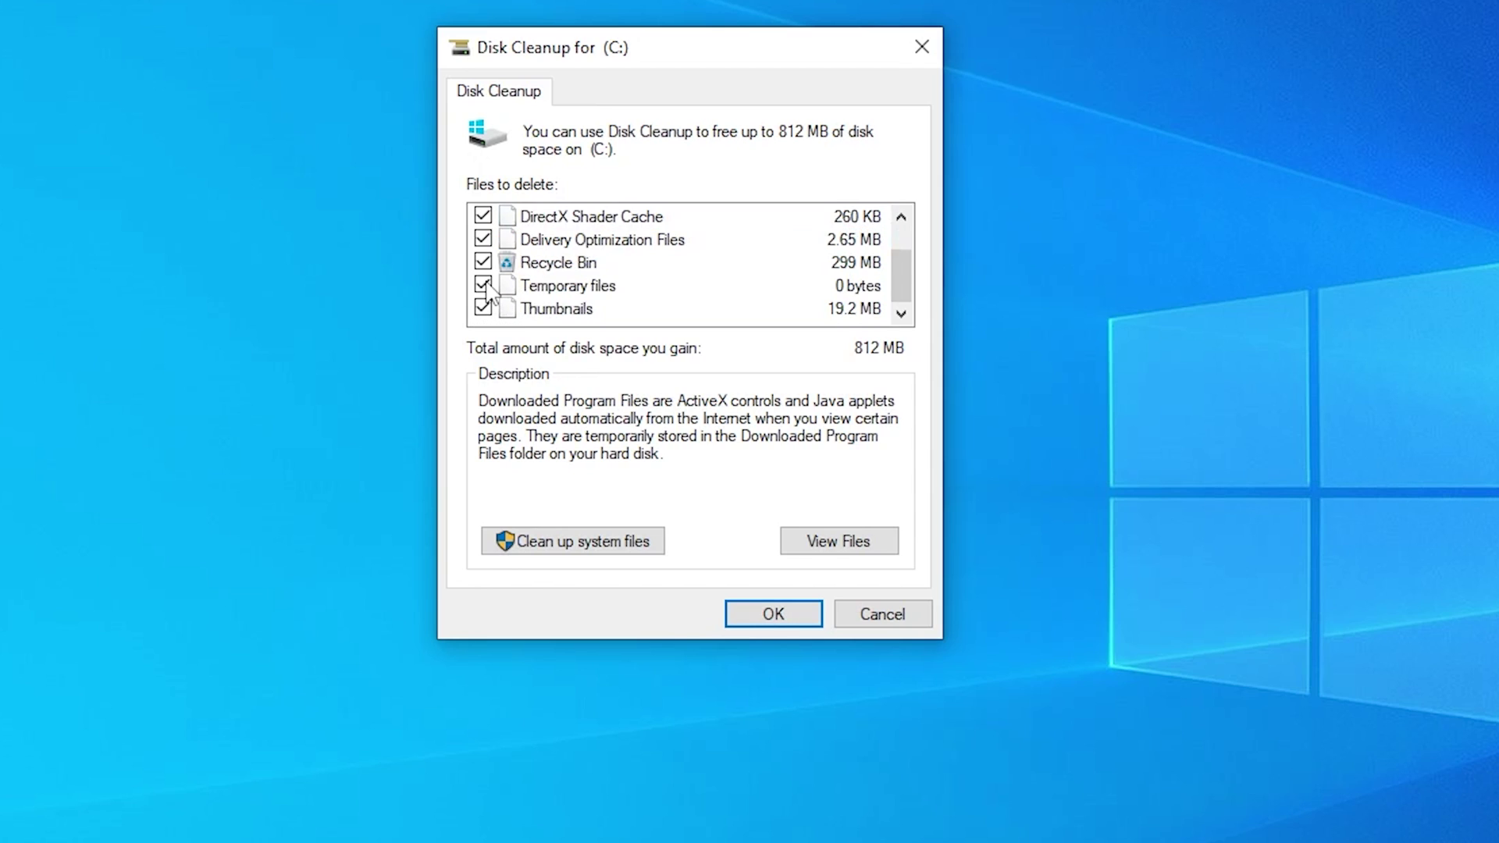
scroll(487, 289, "up", 1)
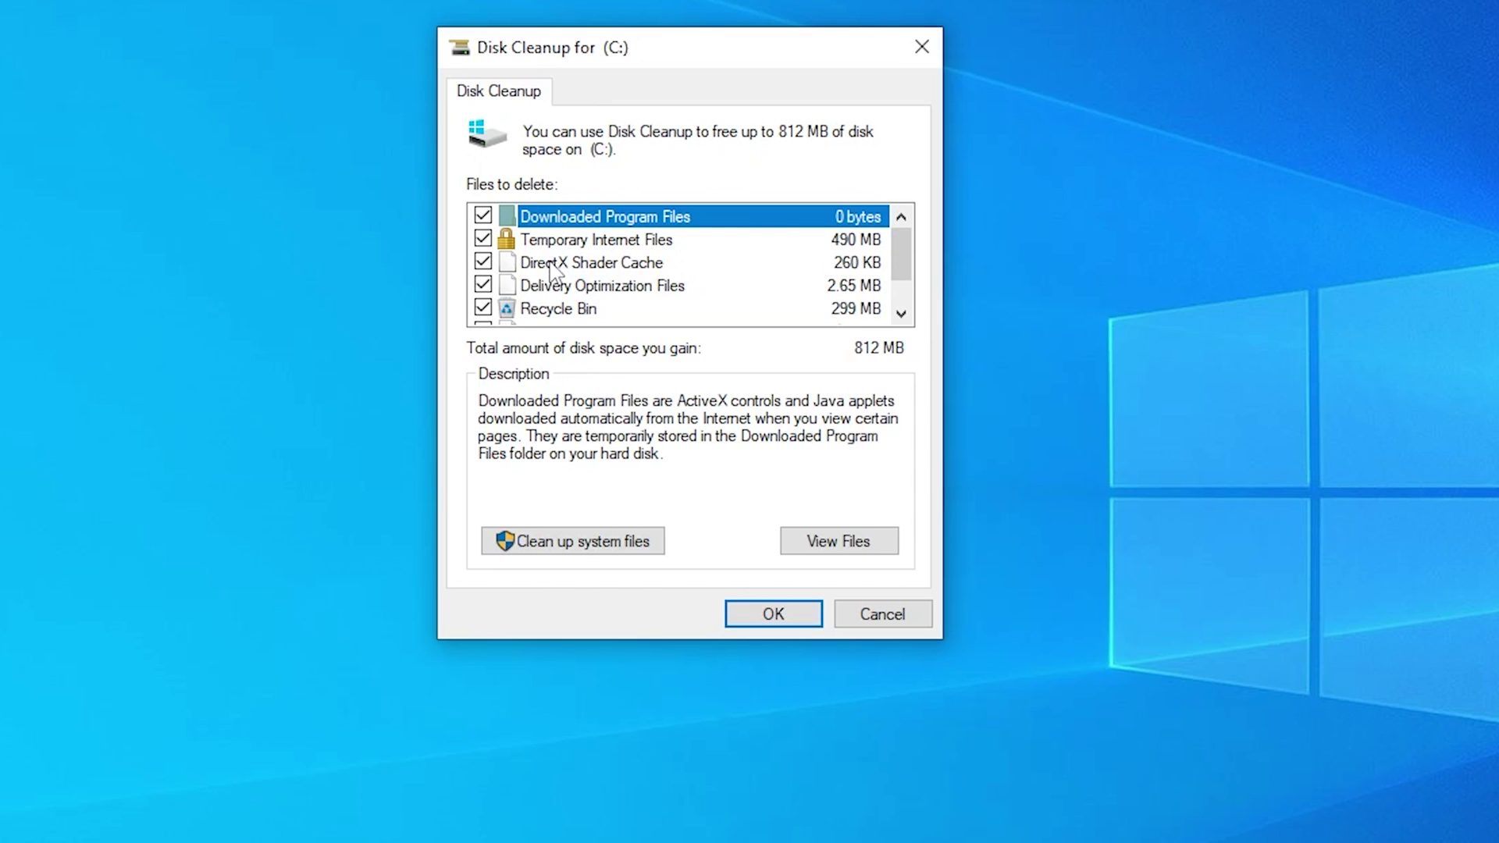
scroll(490, 304, "down", 1)
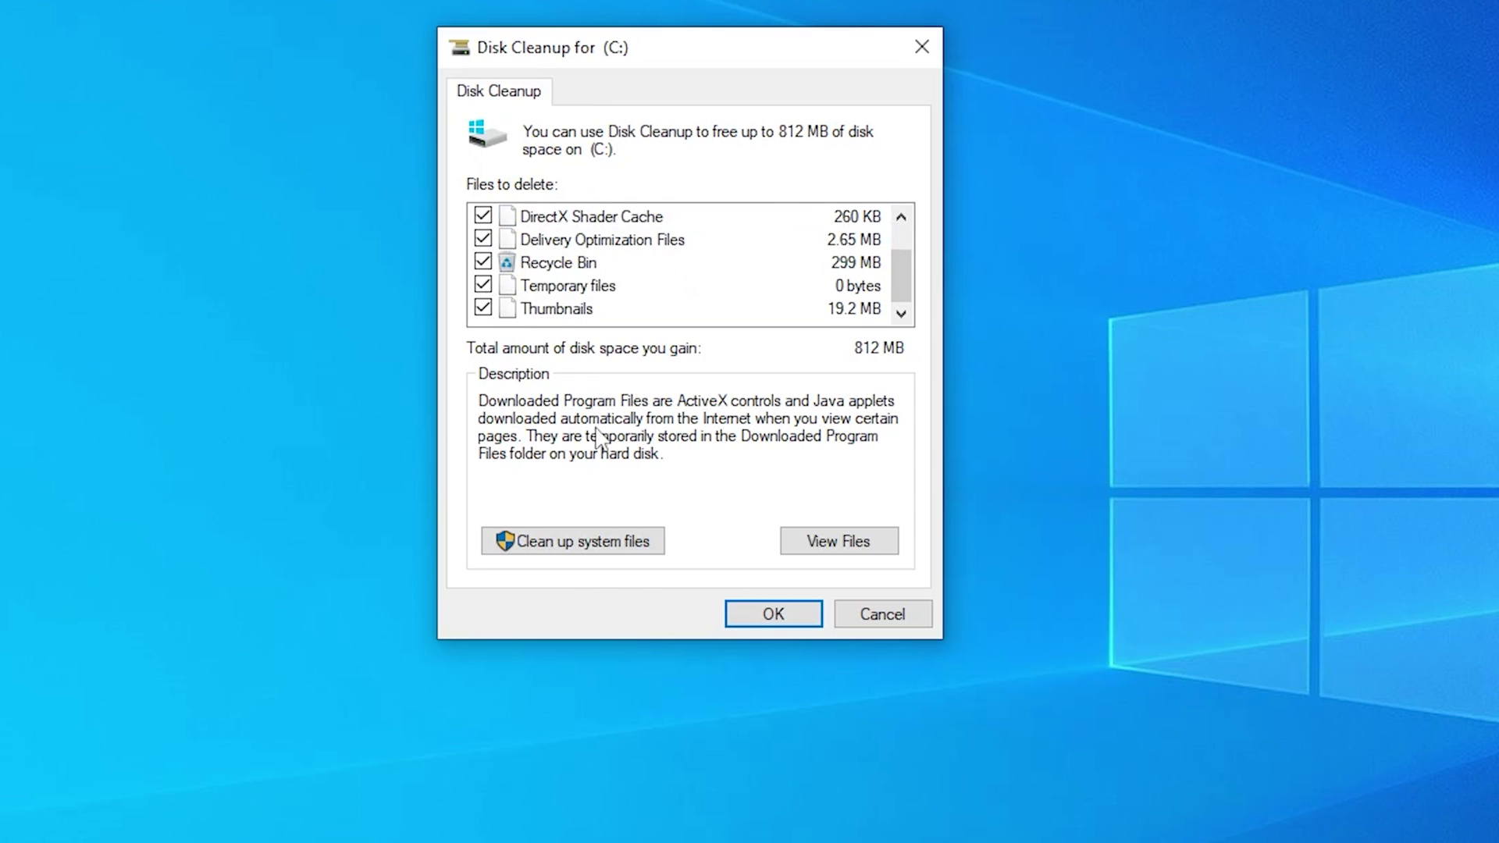
left_click(762, 621)
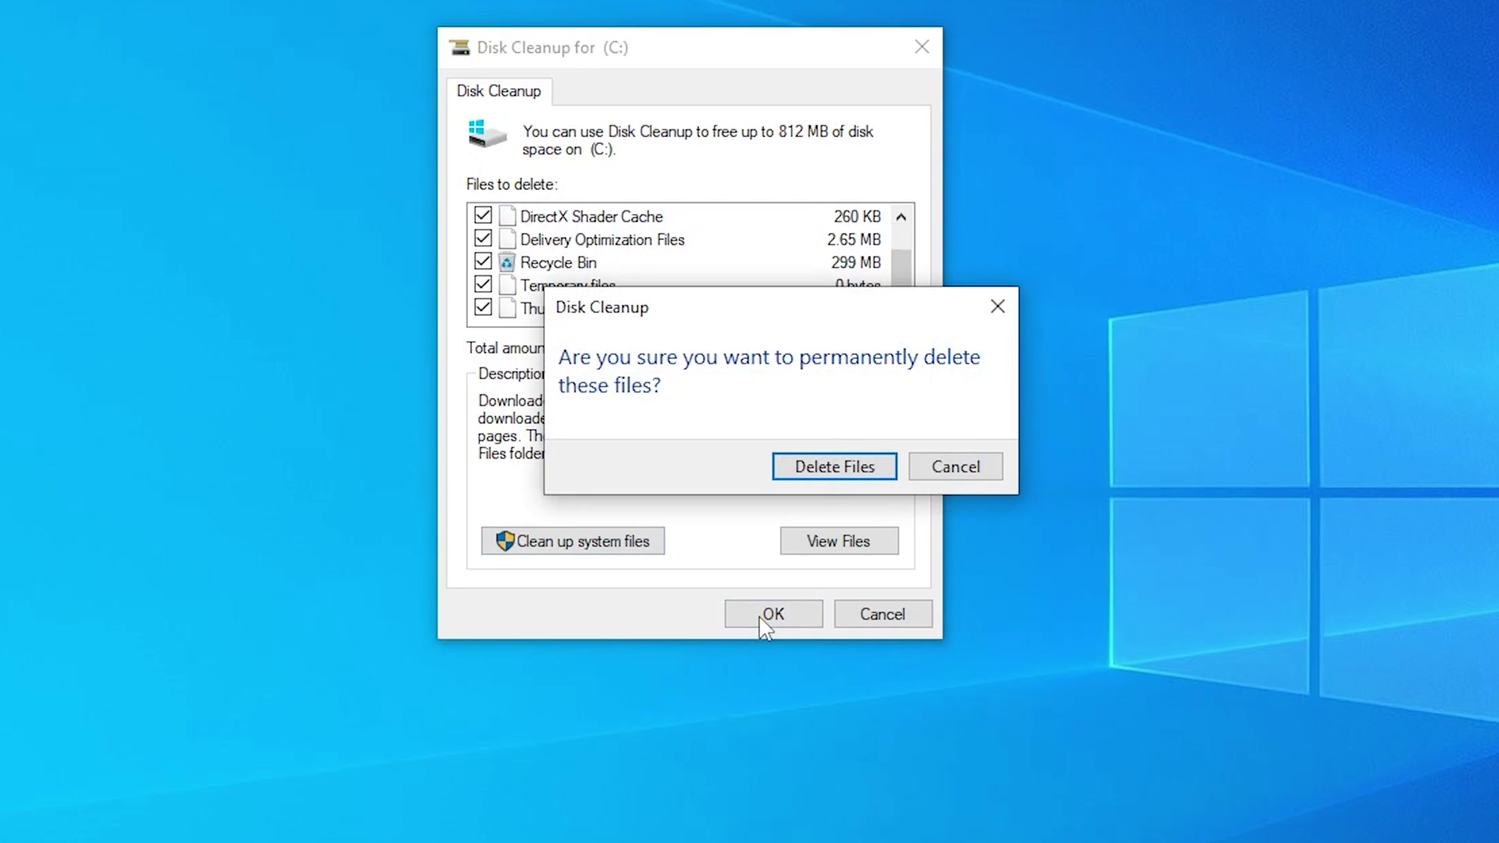
left_click(855, 475)
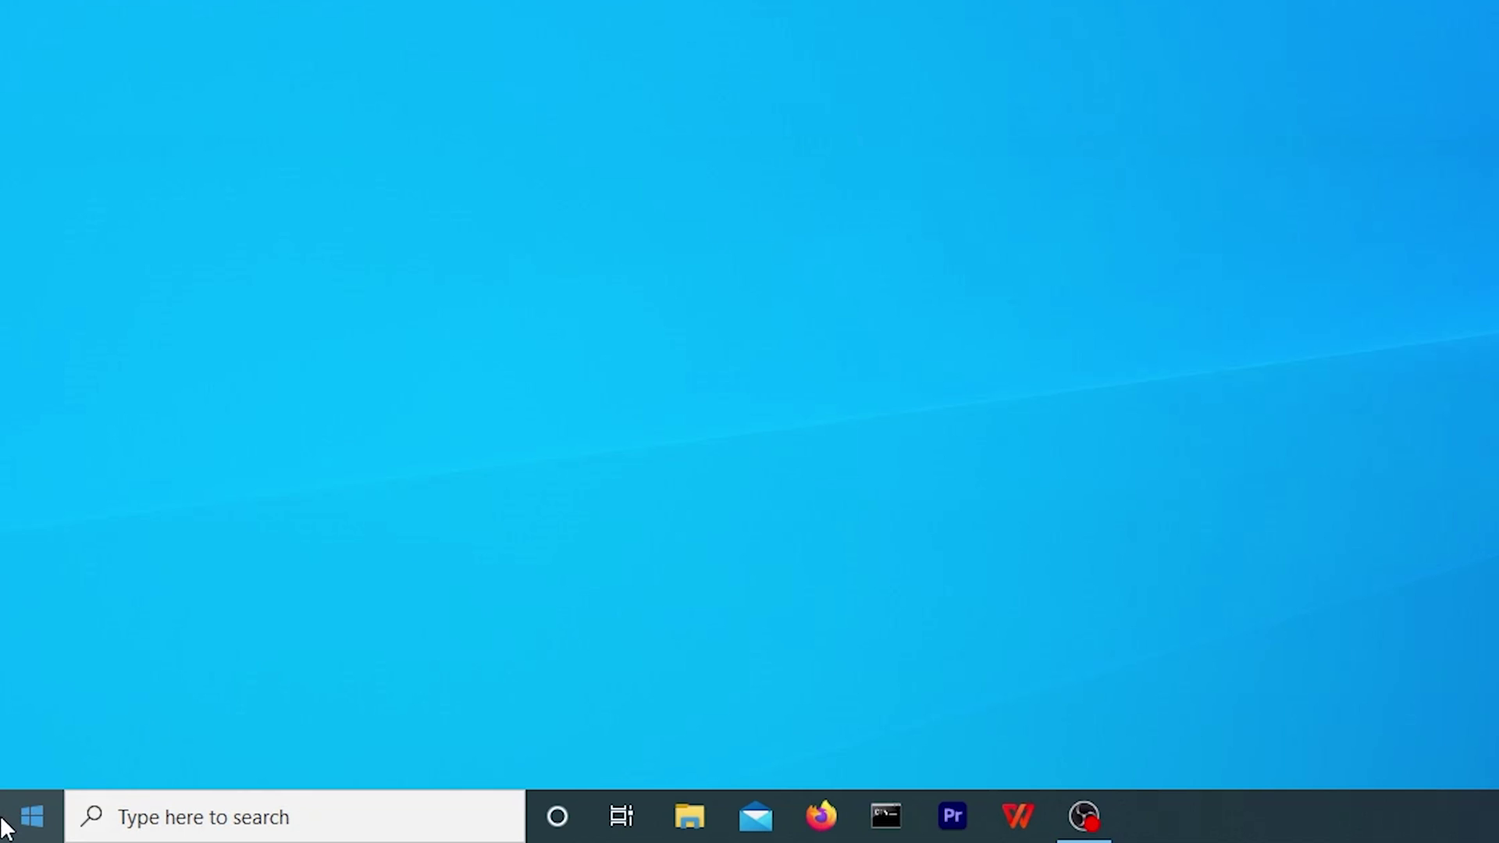
Step: Open the user's Temp folder by running 'temp' from the Run box
right_click(3, 826)
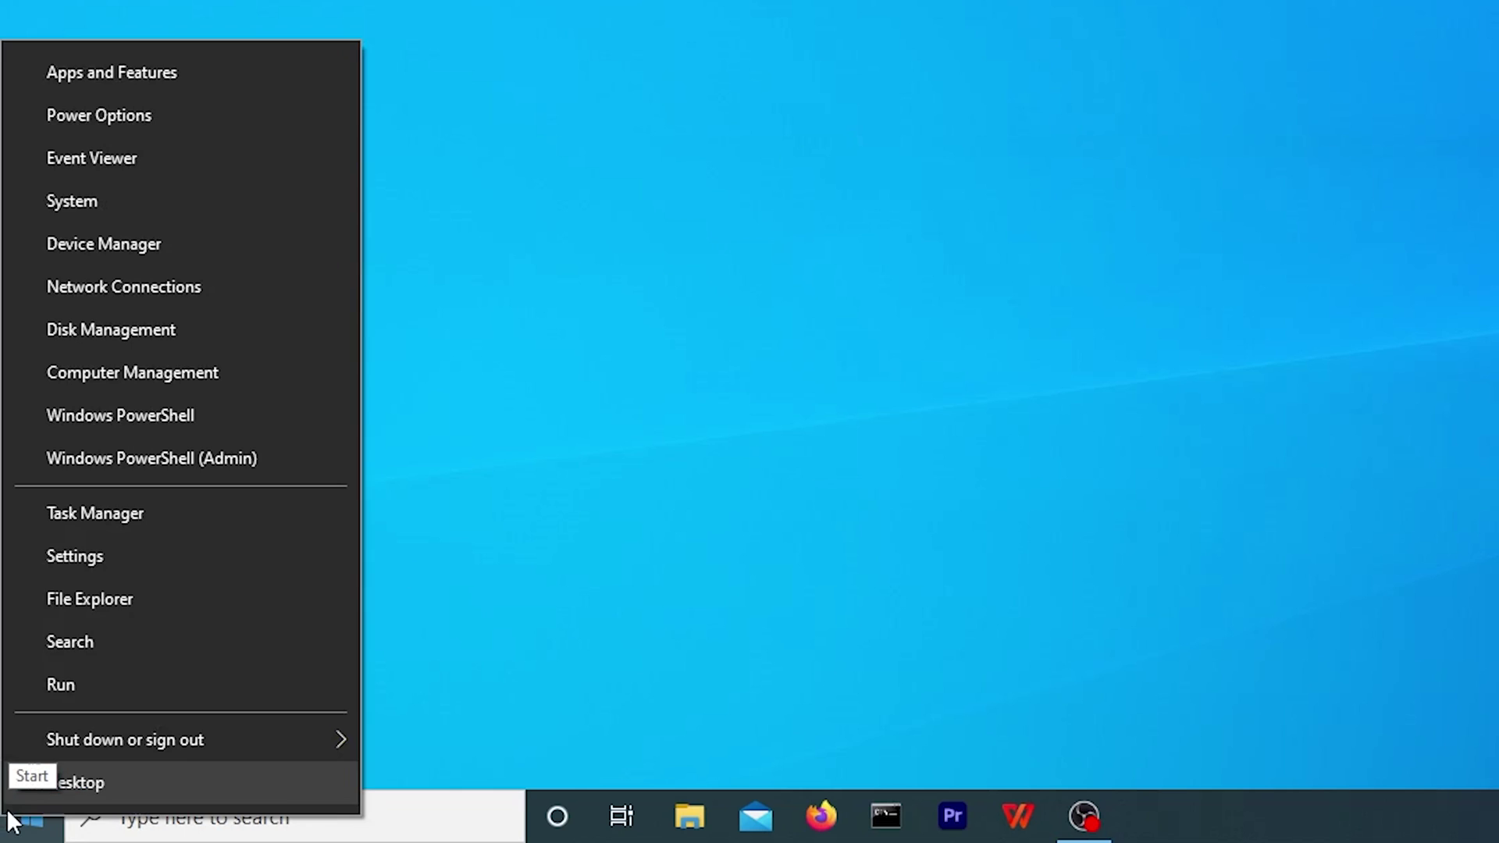
left_click(79, 684)
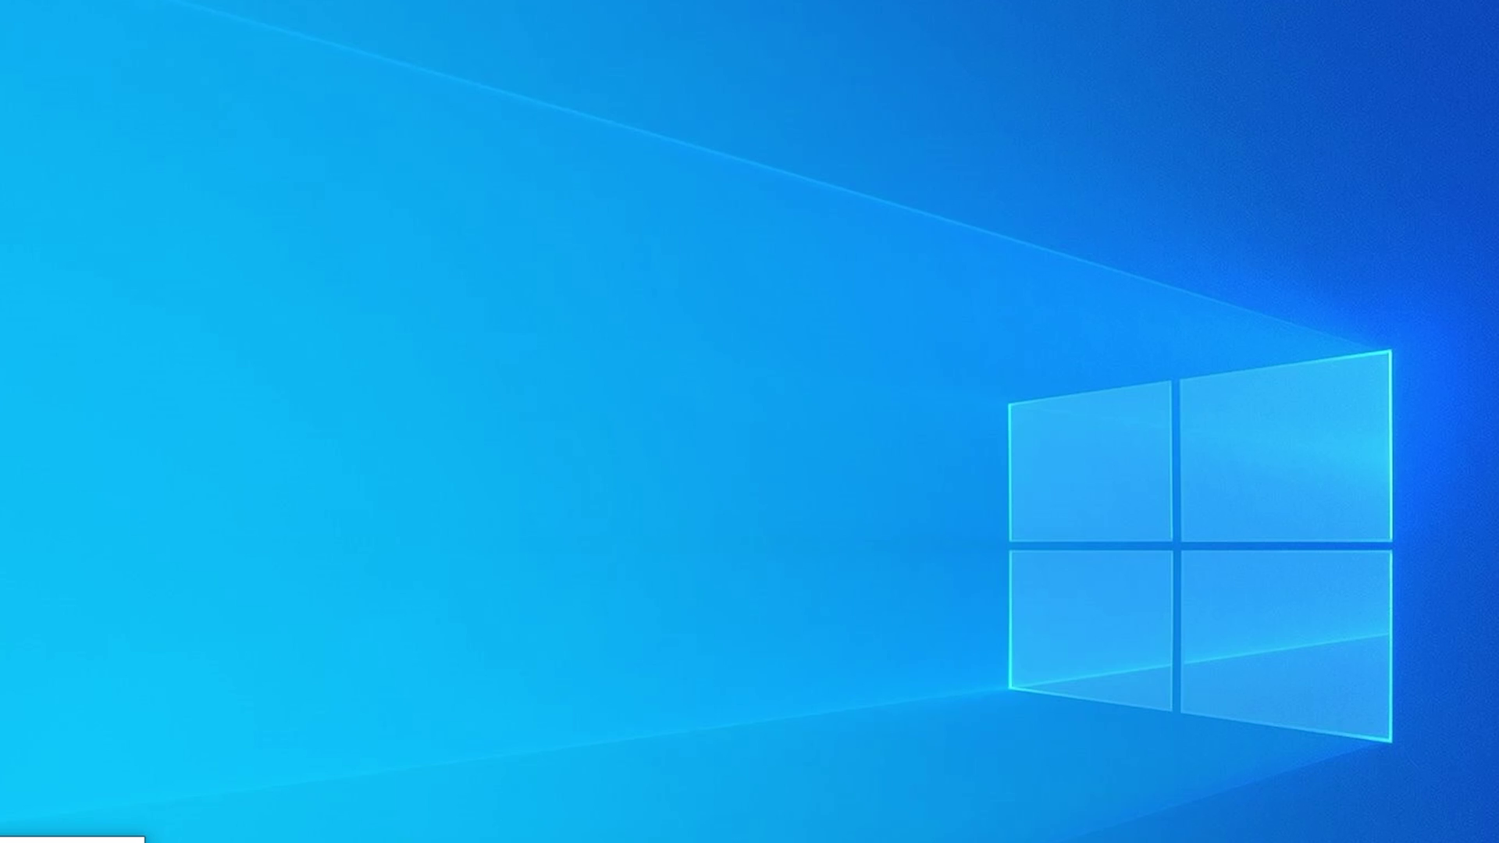
left_click_drag(604, 322, 693, 324)
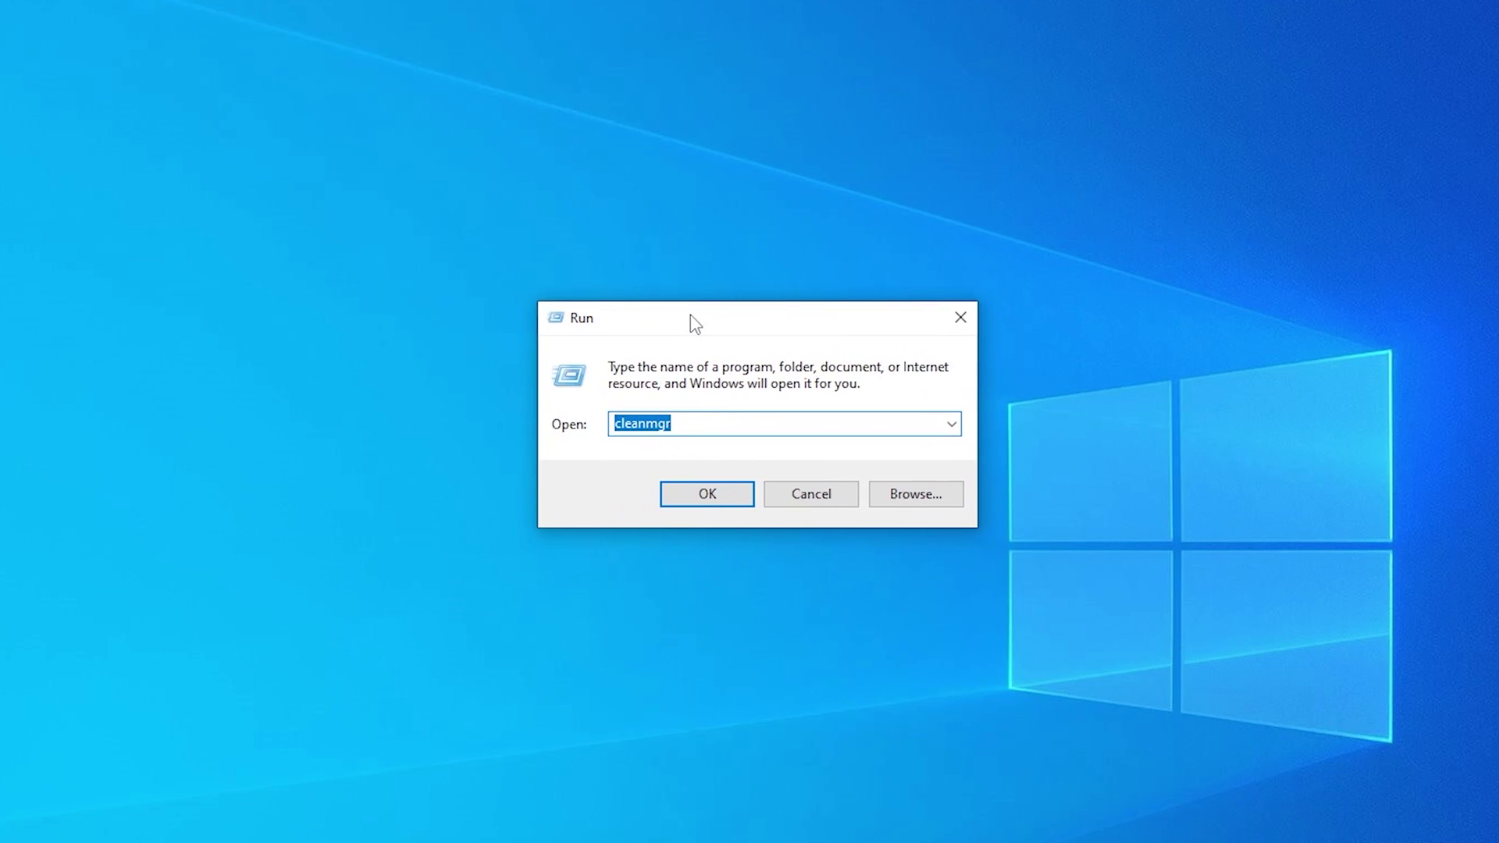
type("temp")
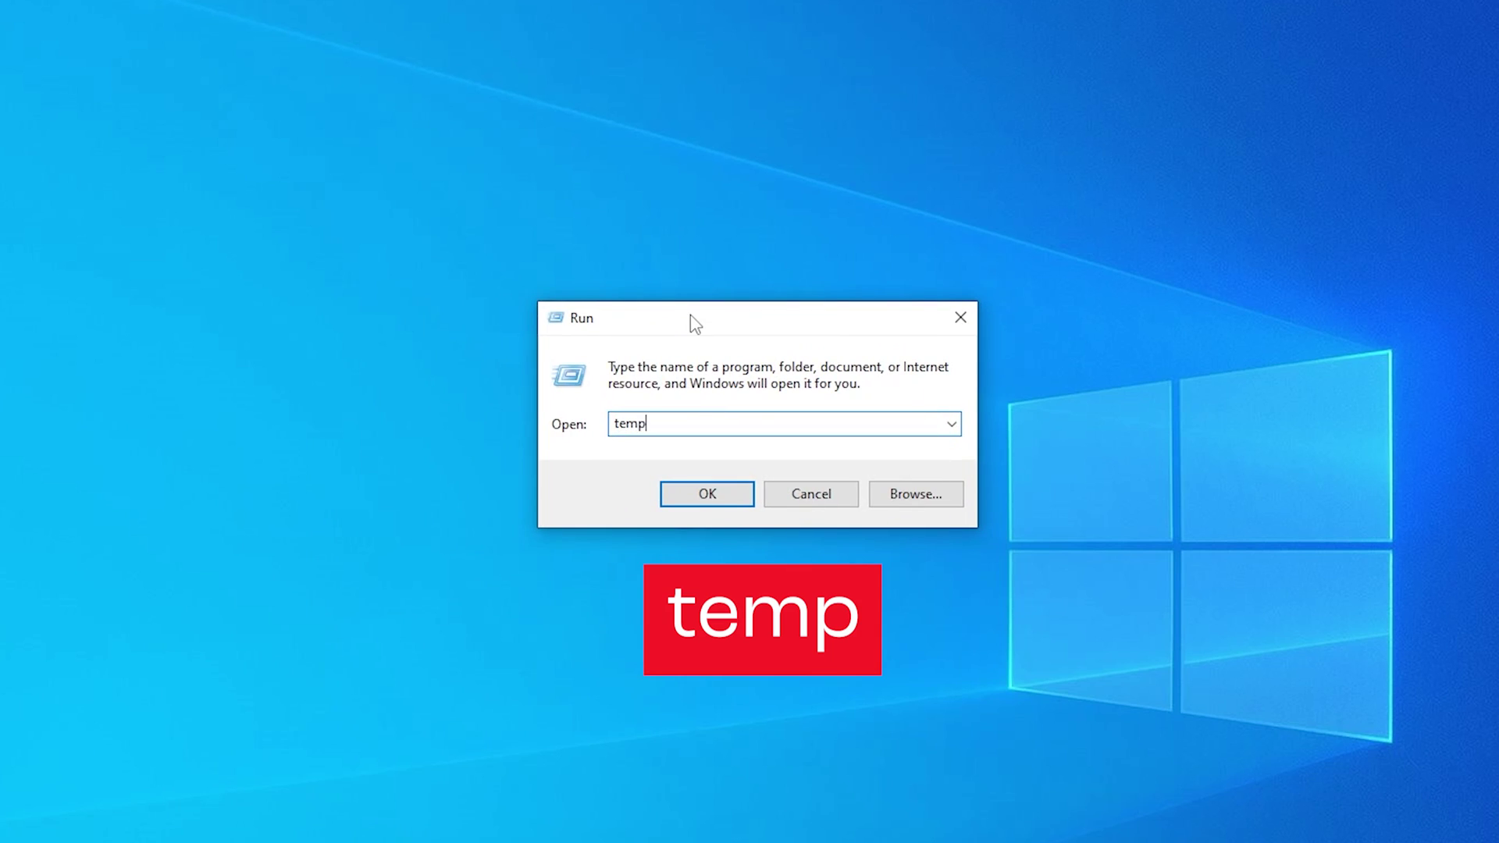
left_click(710, 497)
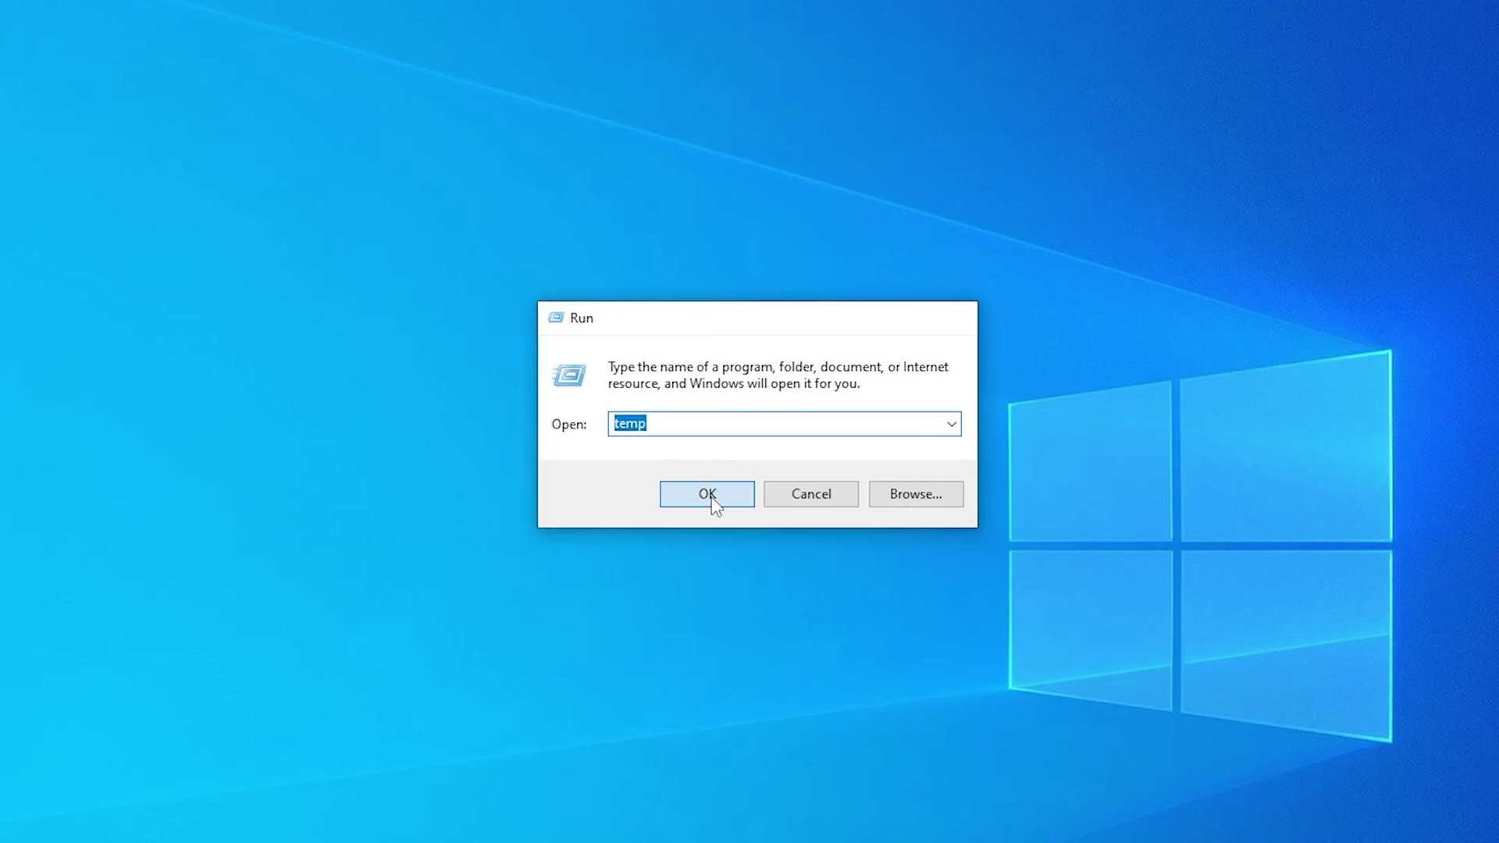
Step: Select all three Temp folder items and permanently delete them
left_click_drag(1369, 81, 723, 80)
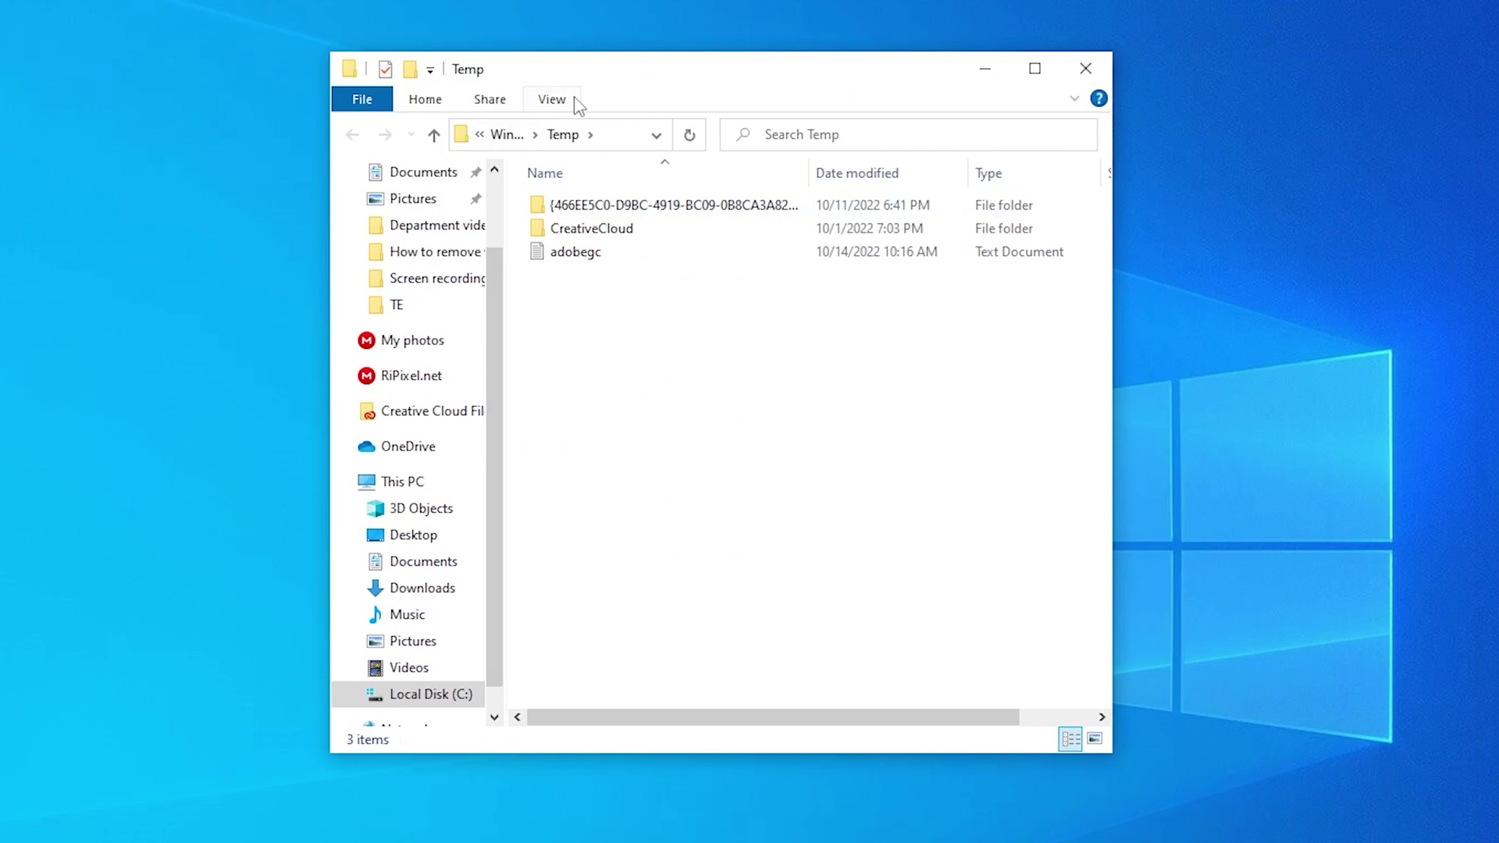
left_click(586, 238)
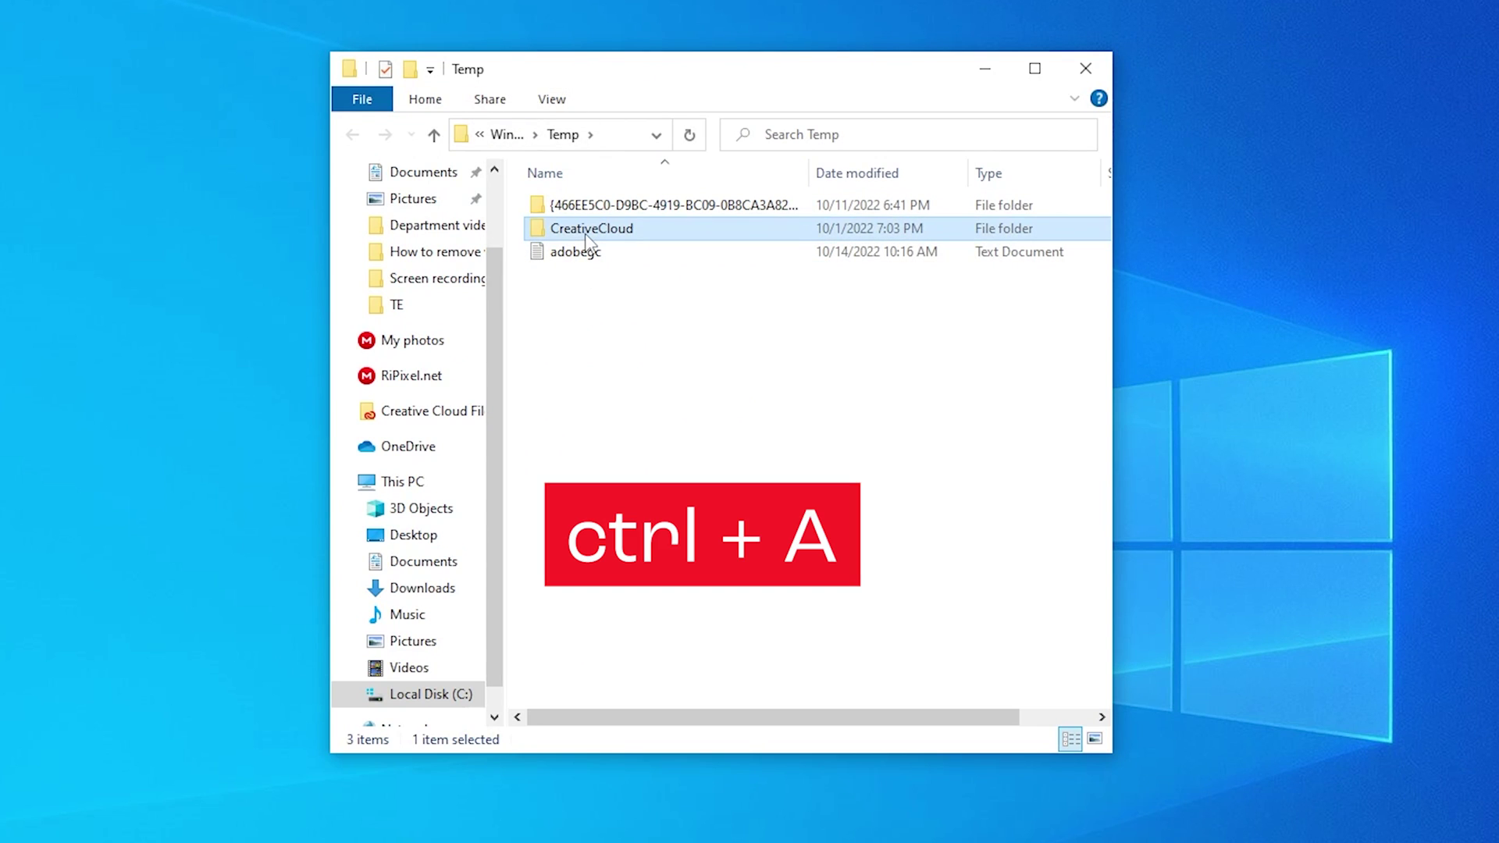
key("ctrl+a")
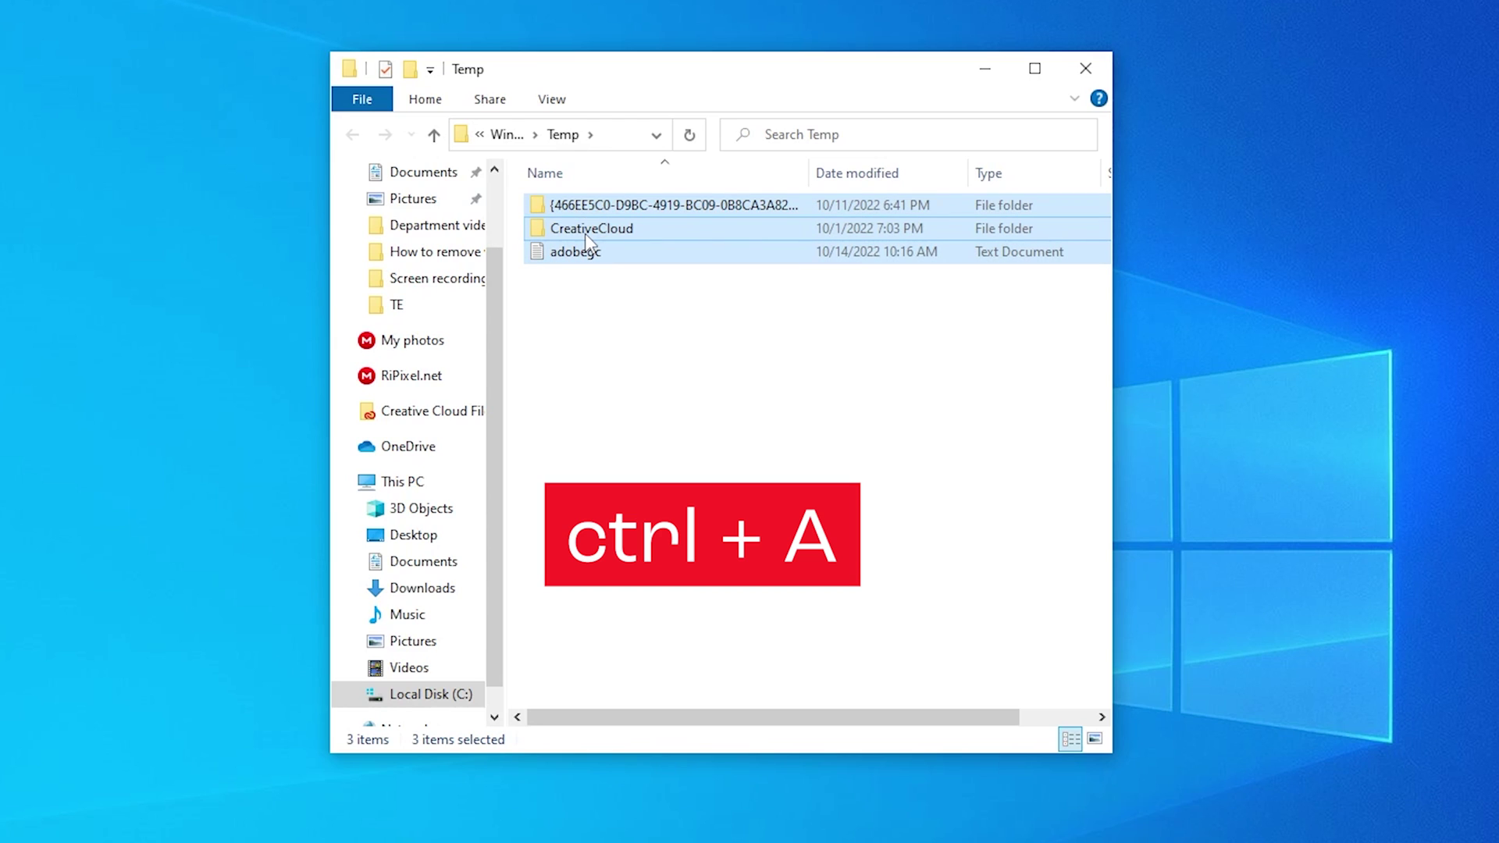
key("shift+Delete")
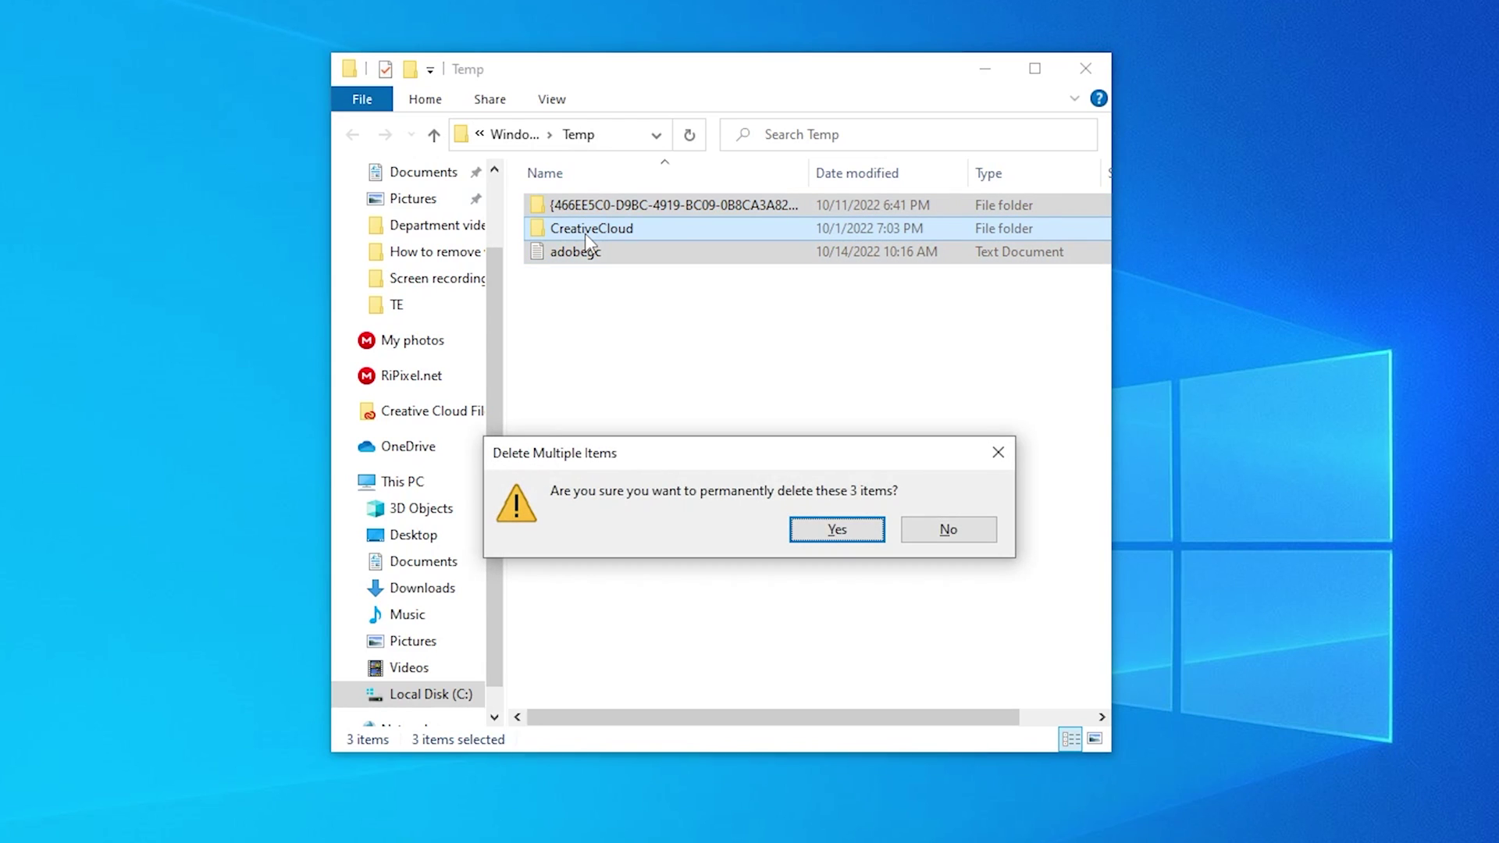
left_click(839, 531)
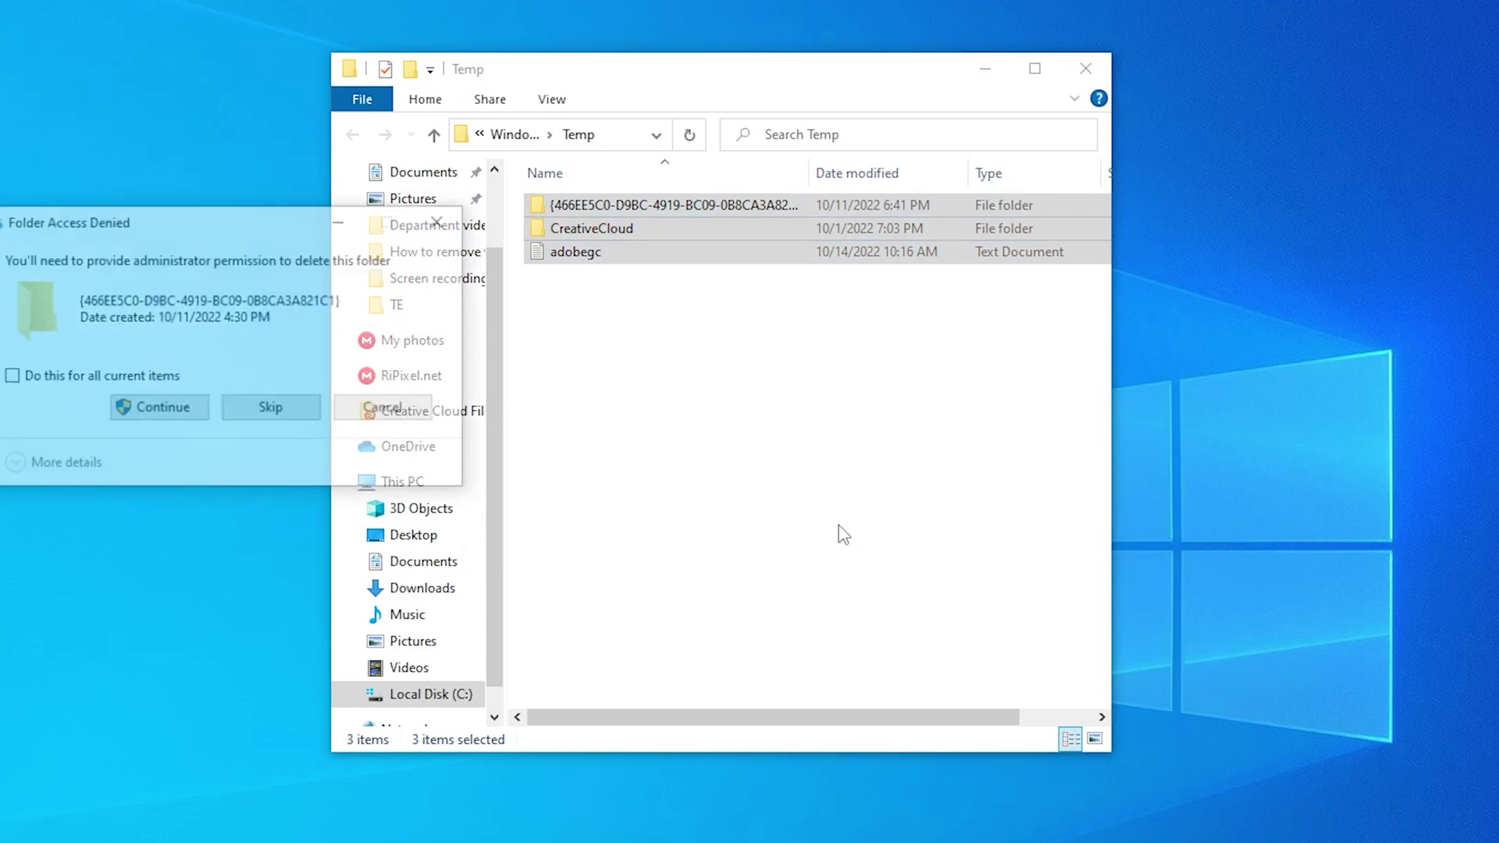
Step: Retry the access-denied folder with admin permission, then skip it and the in-use file
left_click_drag(259, 221, 816, 238)
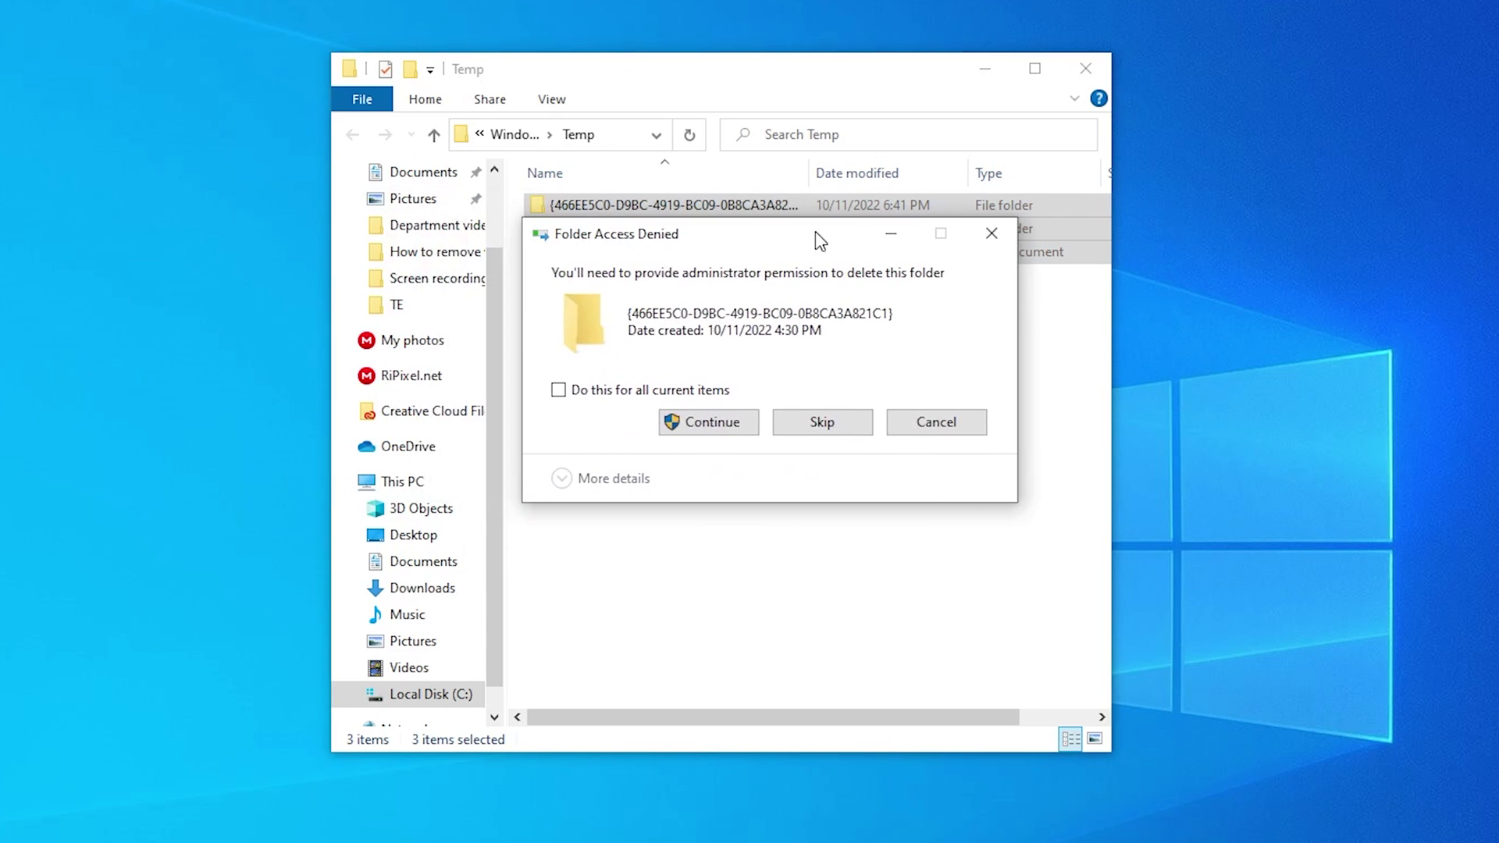
left_click(707, 434)
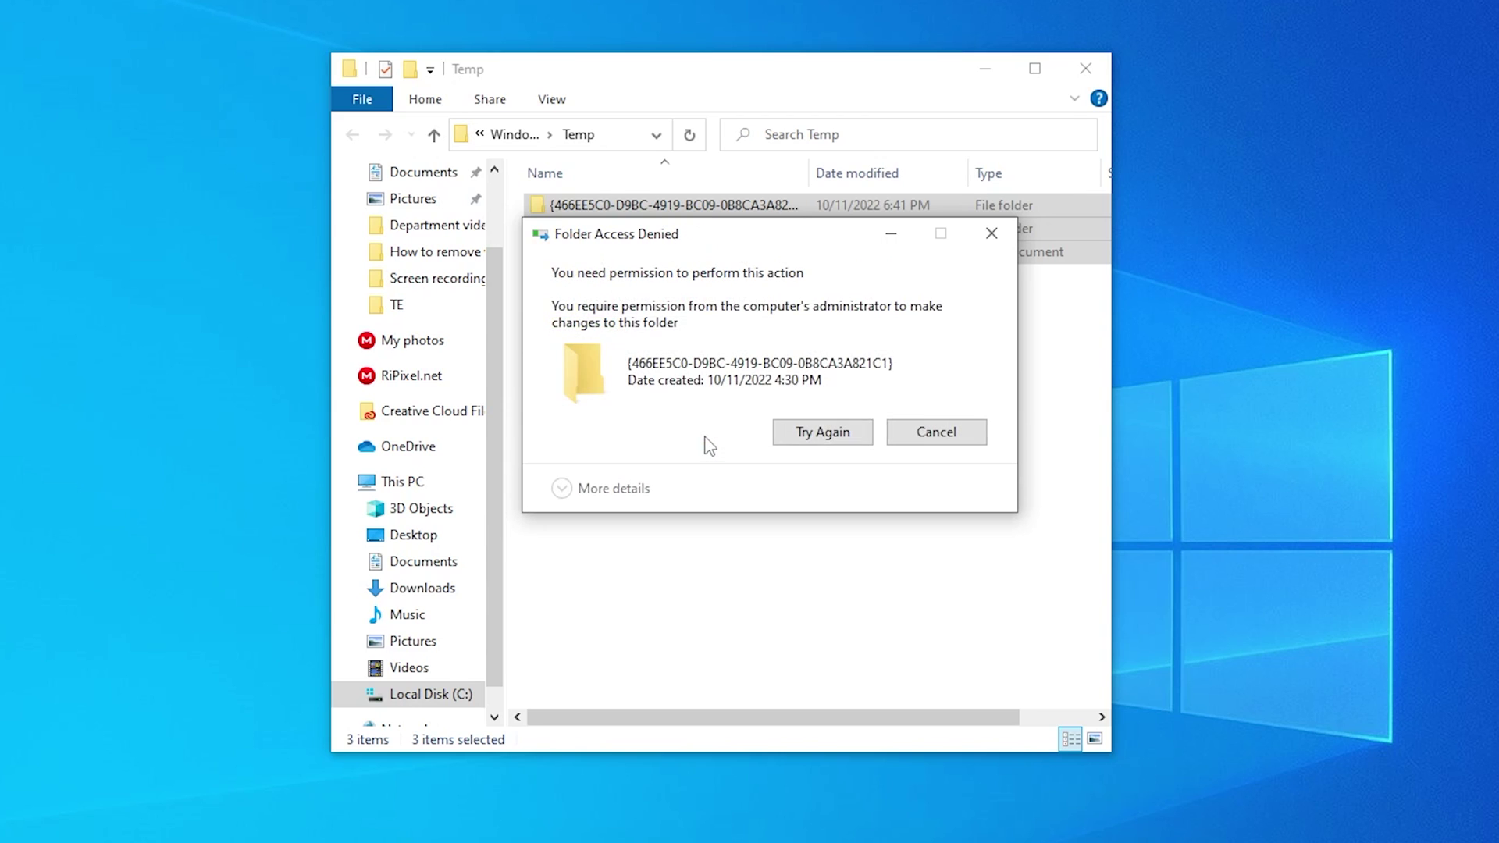
left_click(836, 439)
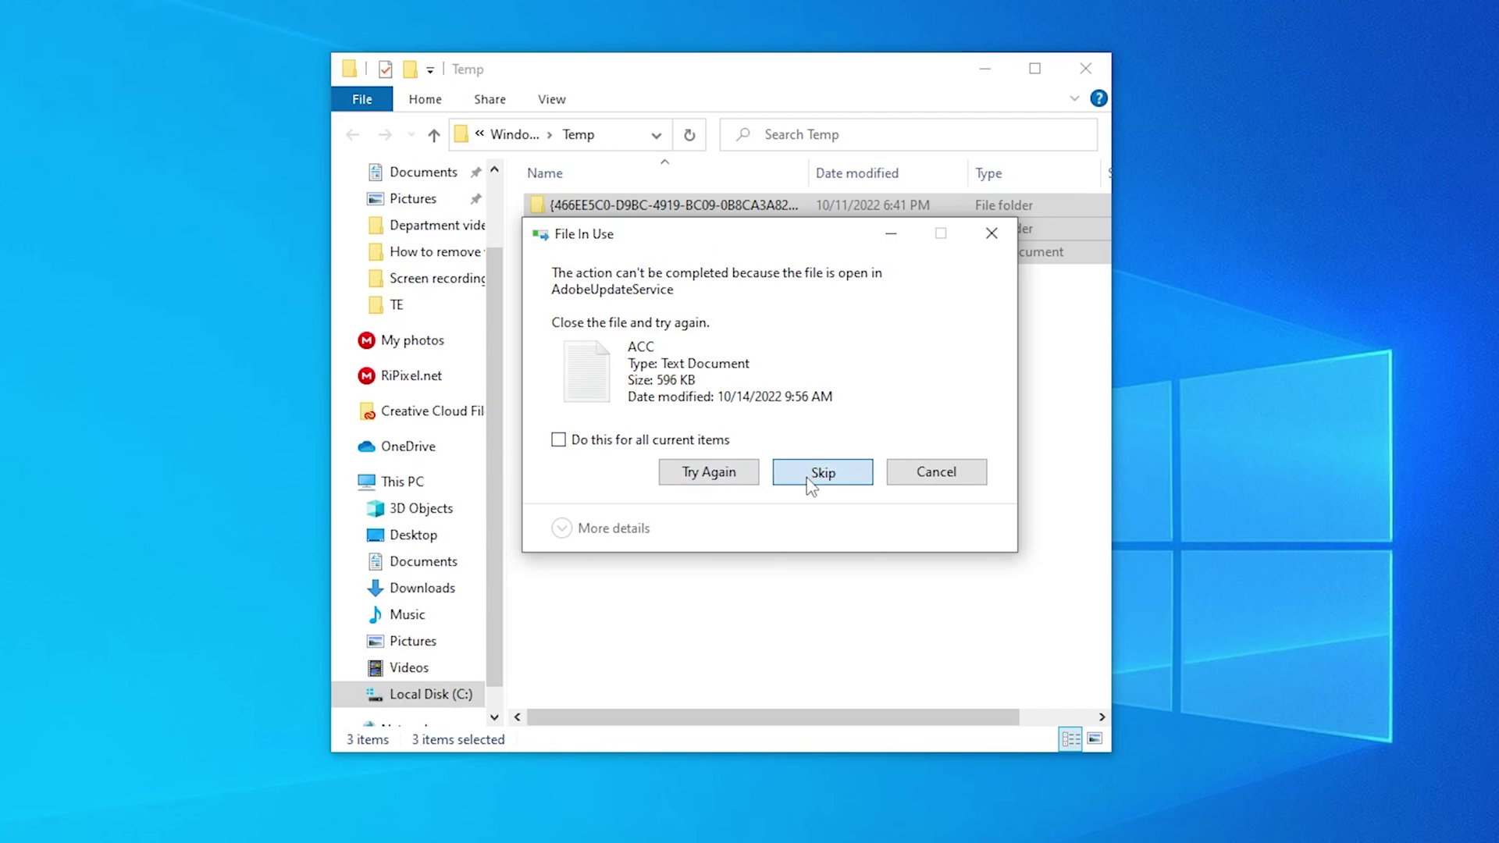
left_click(808, 480)
left_click(808, 481)
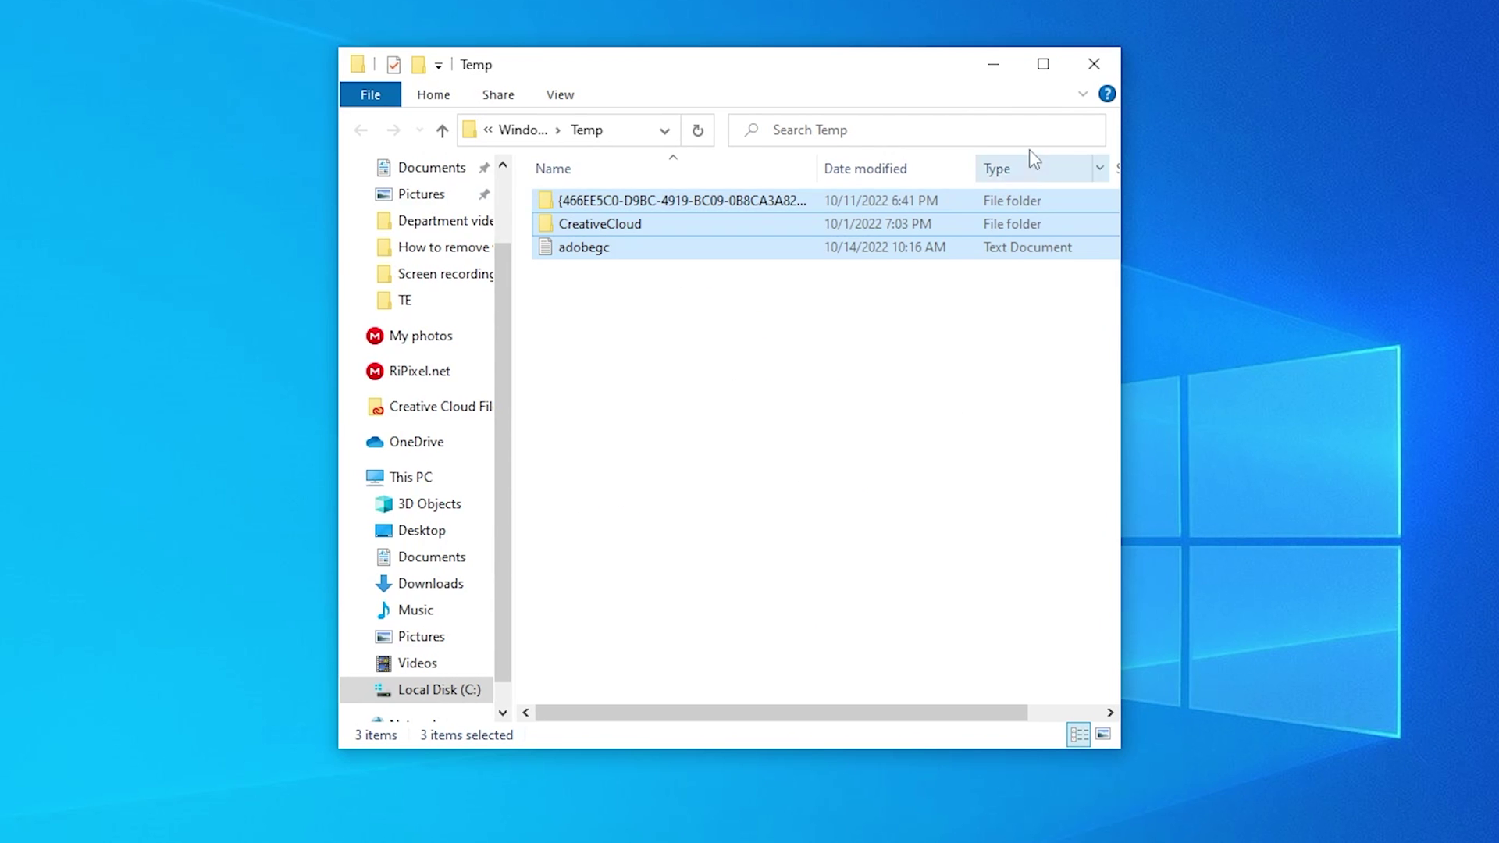
Step: Close the Temp window and open the %temp% folder from the Run box
left_click(1097, 69)
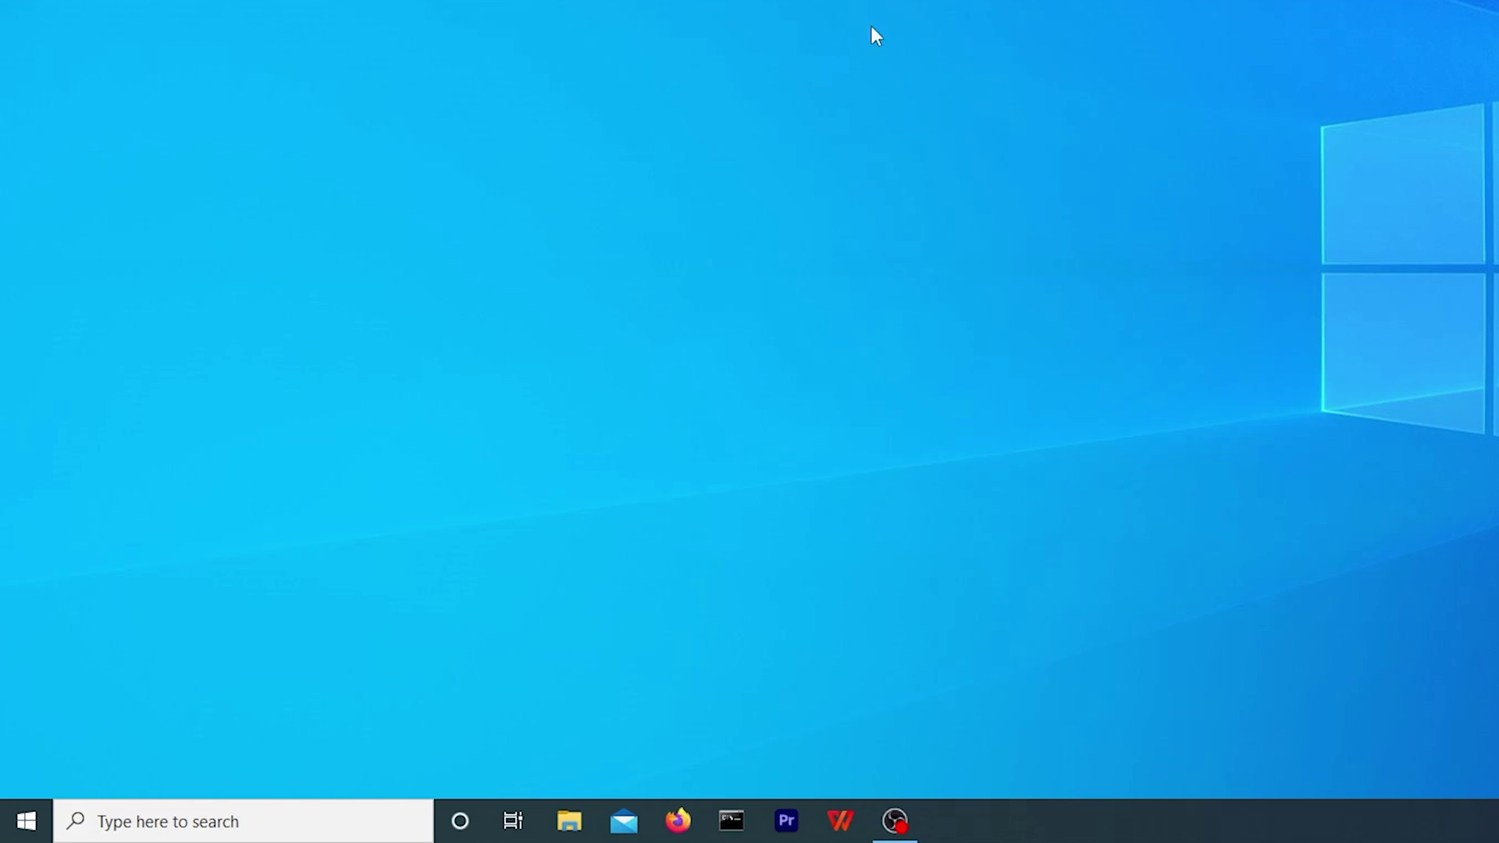
right_click(26, 820)
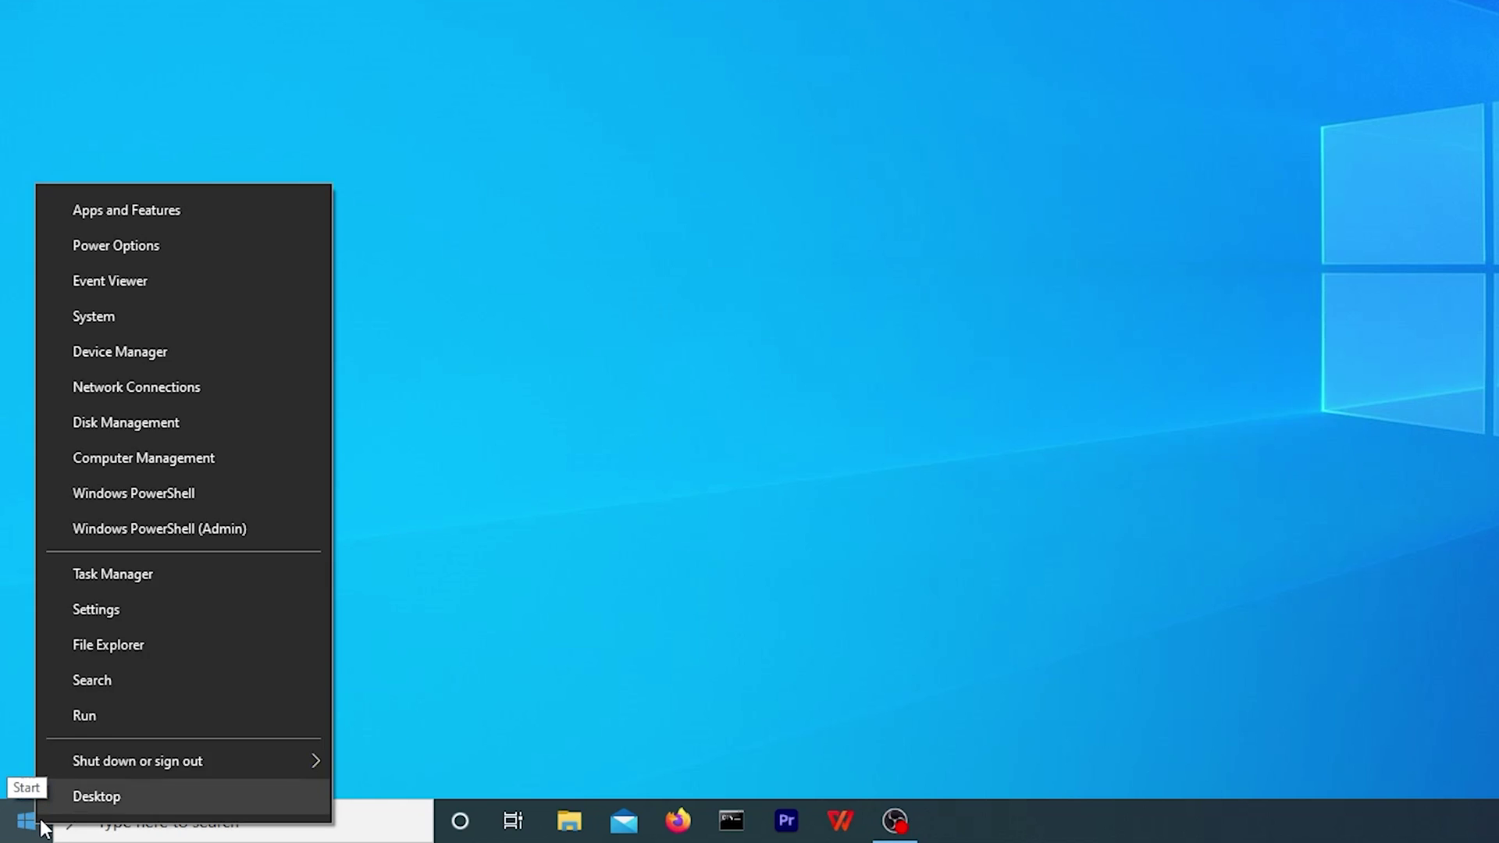
left_click(107, 715)
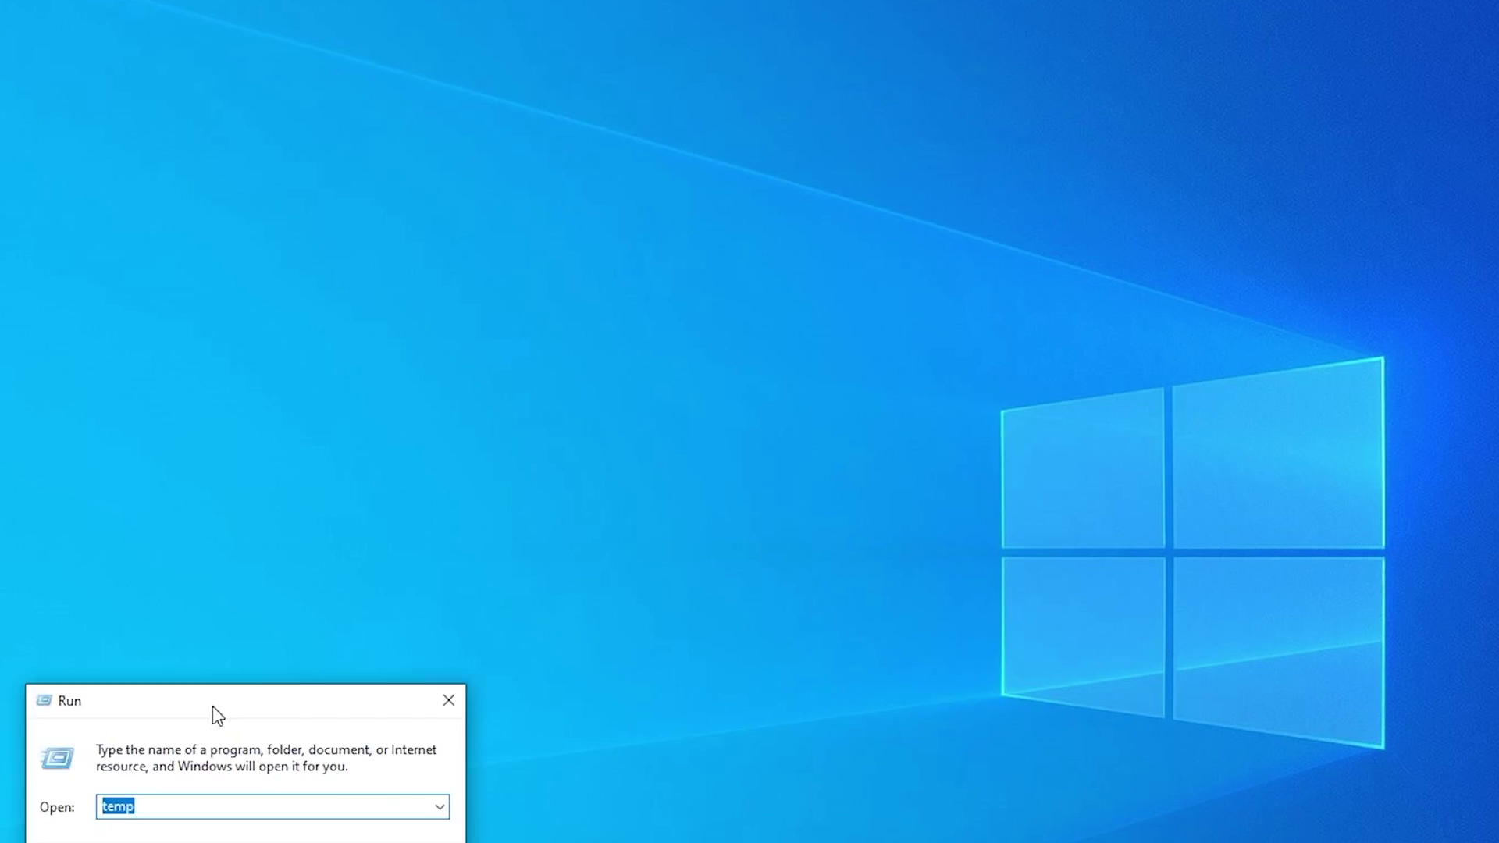
left_click_drag(213, 707, 706, 382)
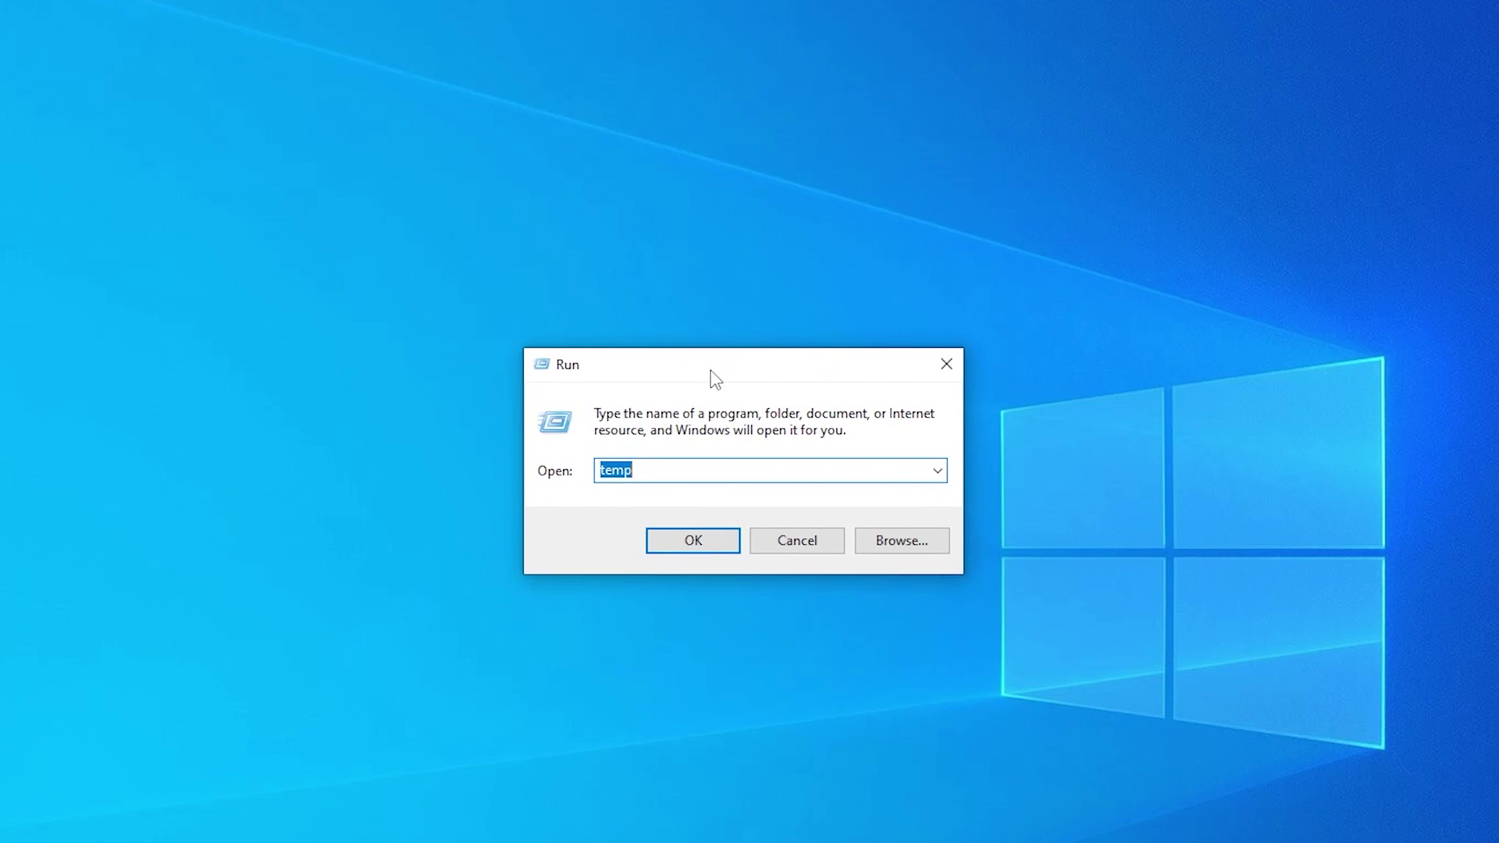
type("%te")
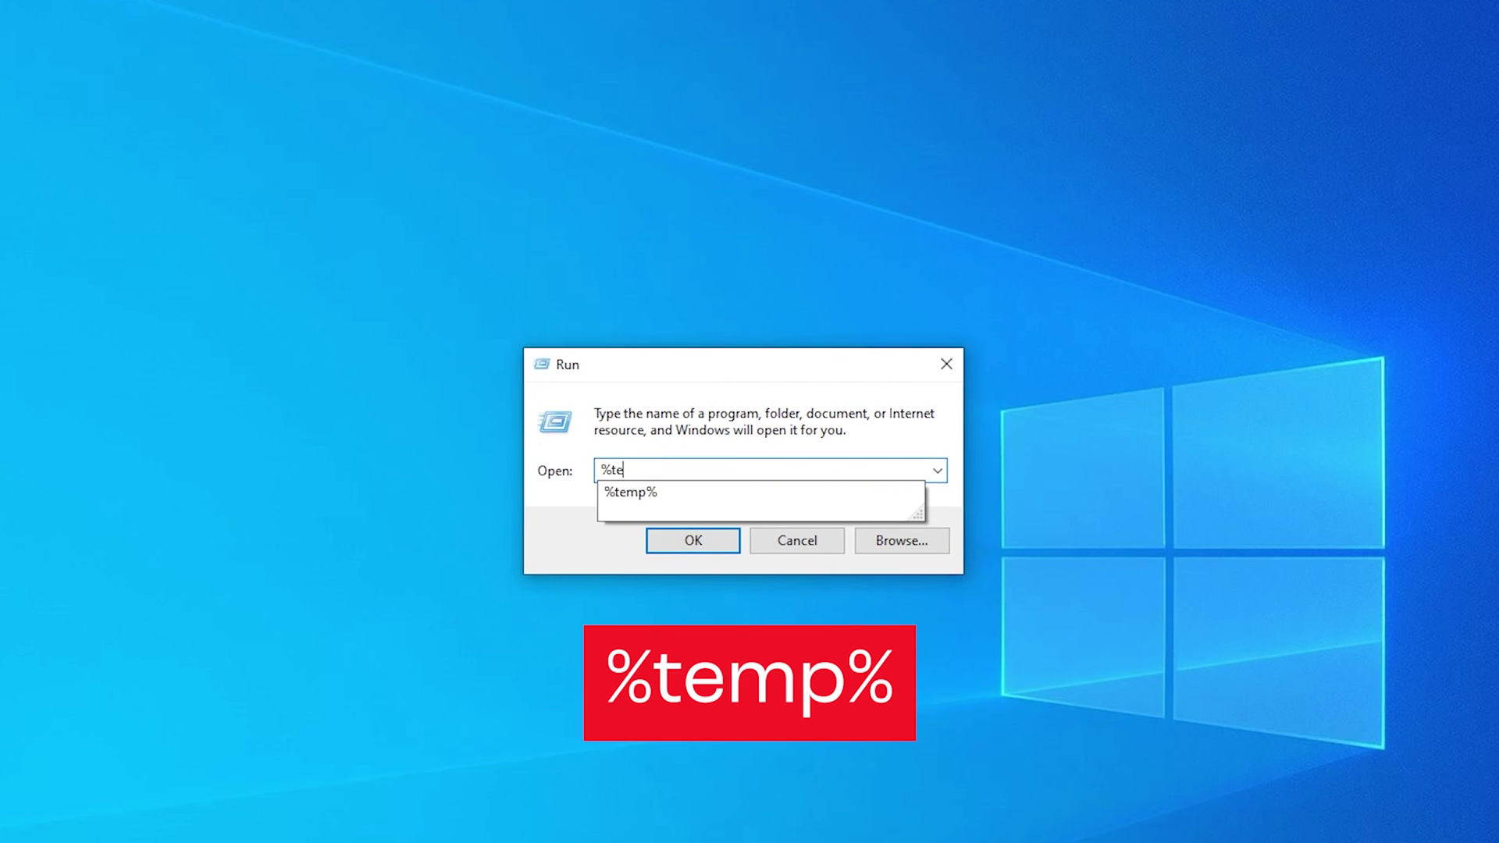
type("mp%")
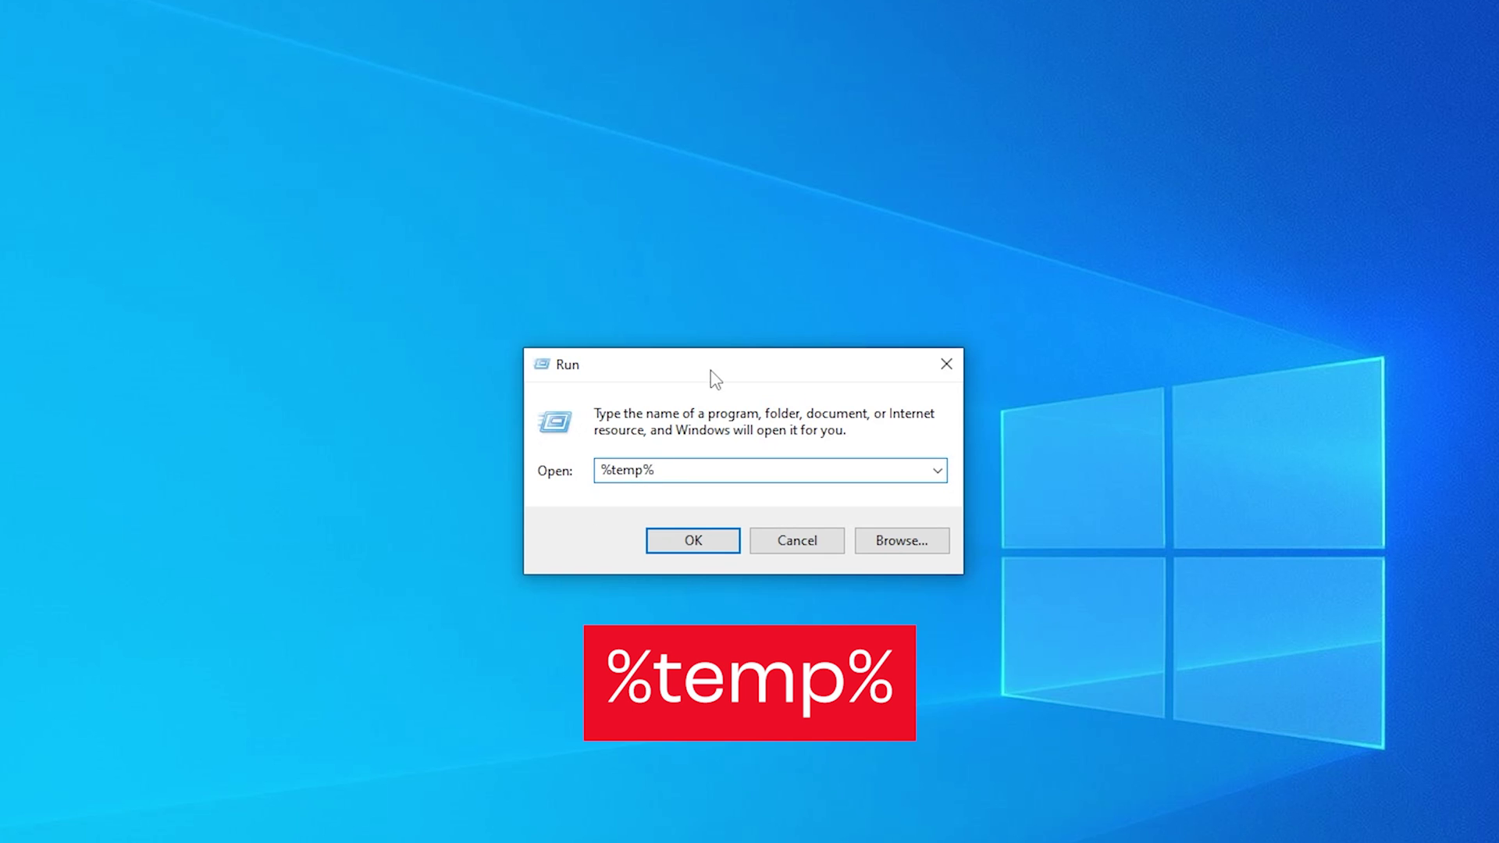
left_click(699, 545)
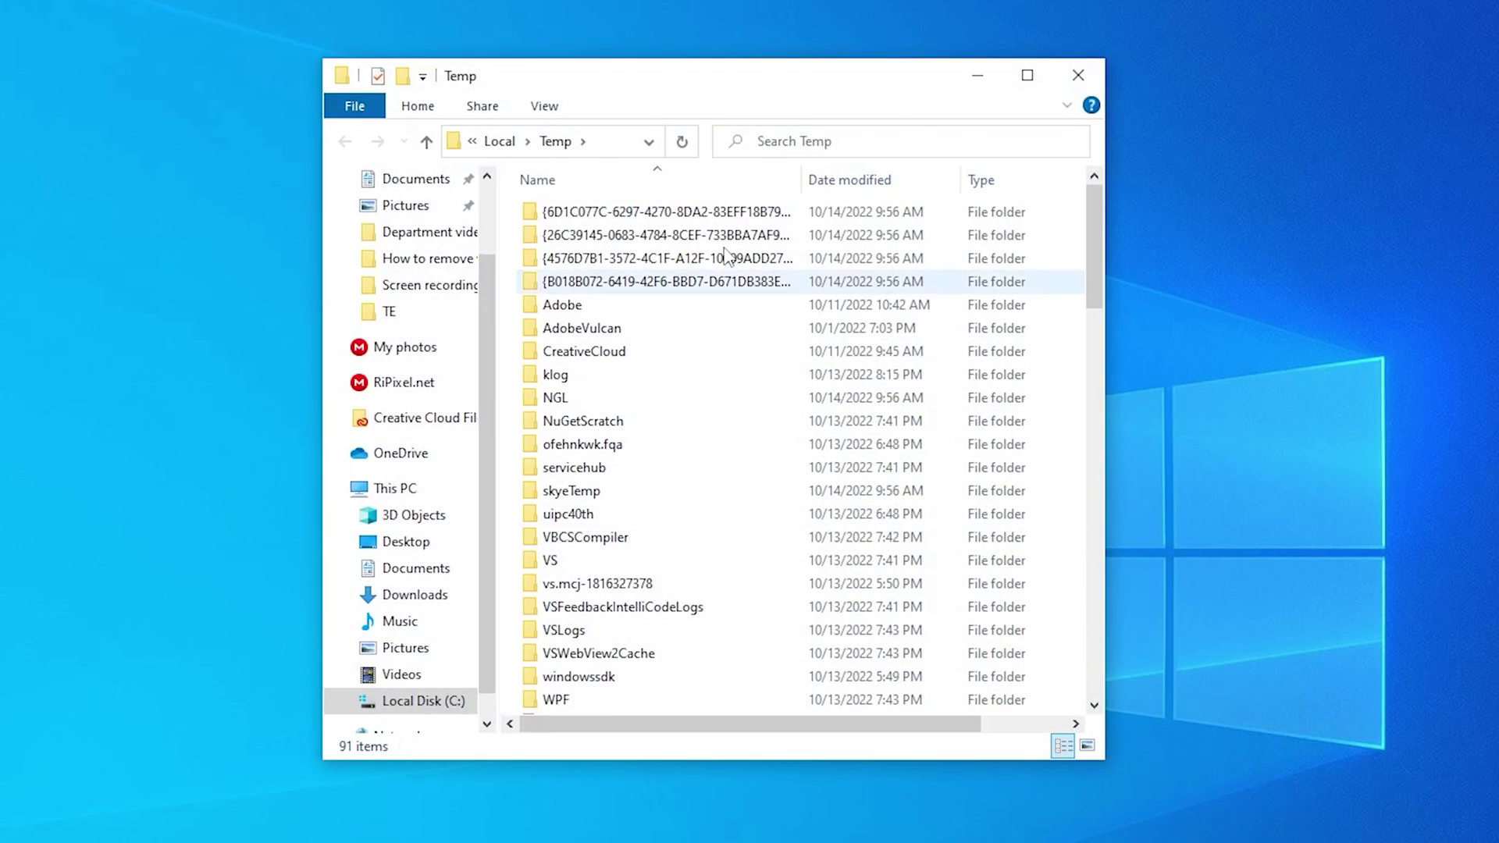
Step: Permanently delete all 91 items in %temp%, skipping the three files still in use
left_click_drag(731, 89, 757, 74)
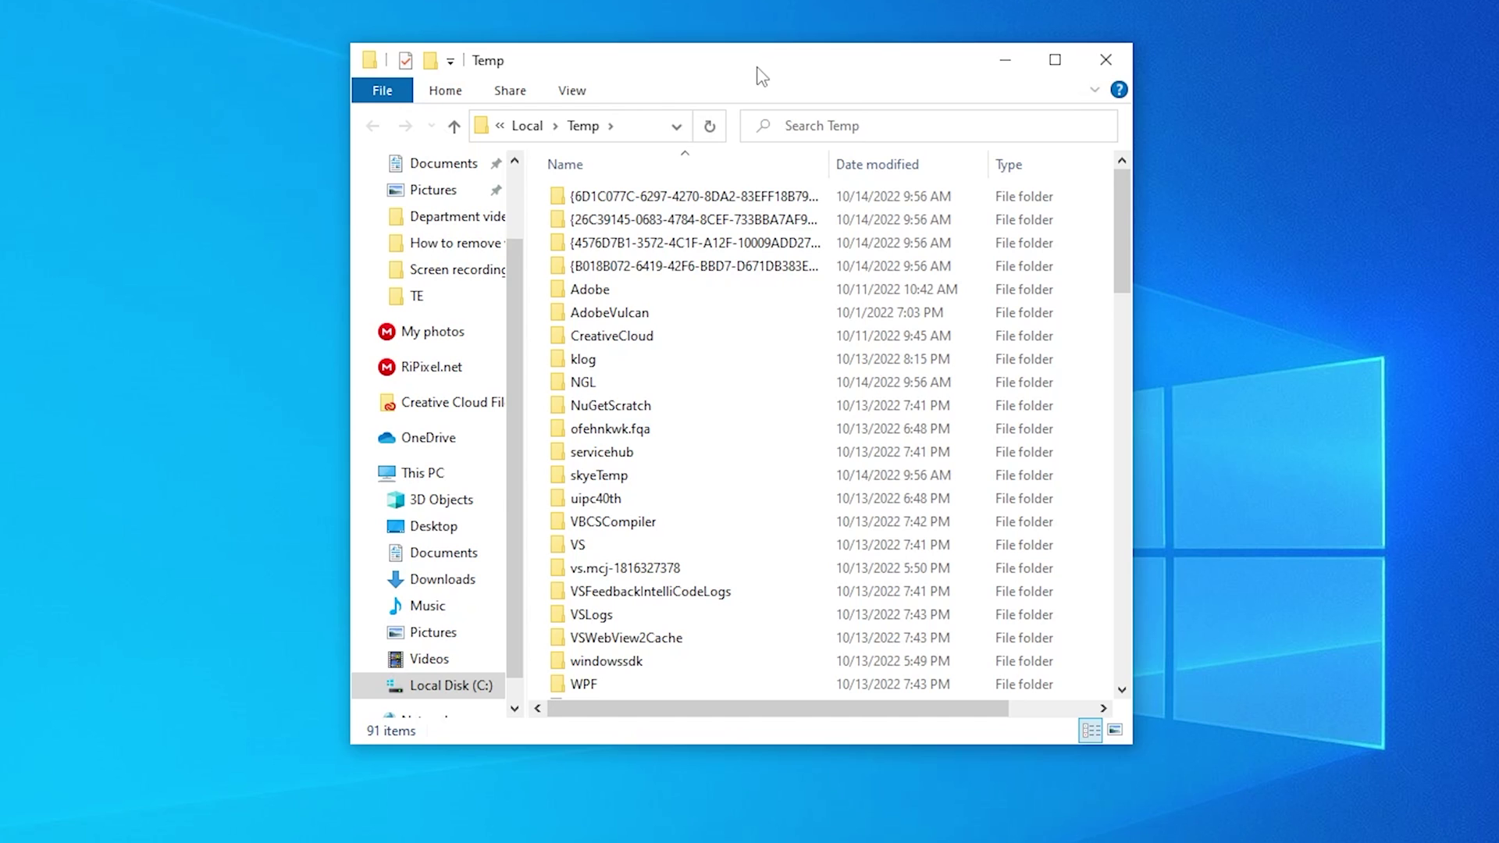
left_click(628, 269)
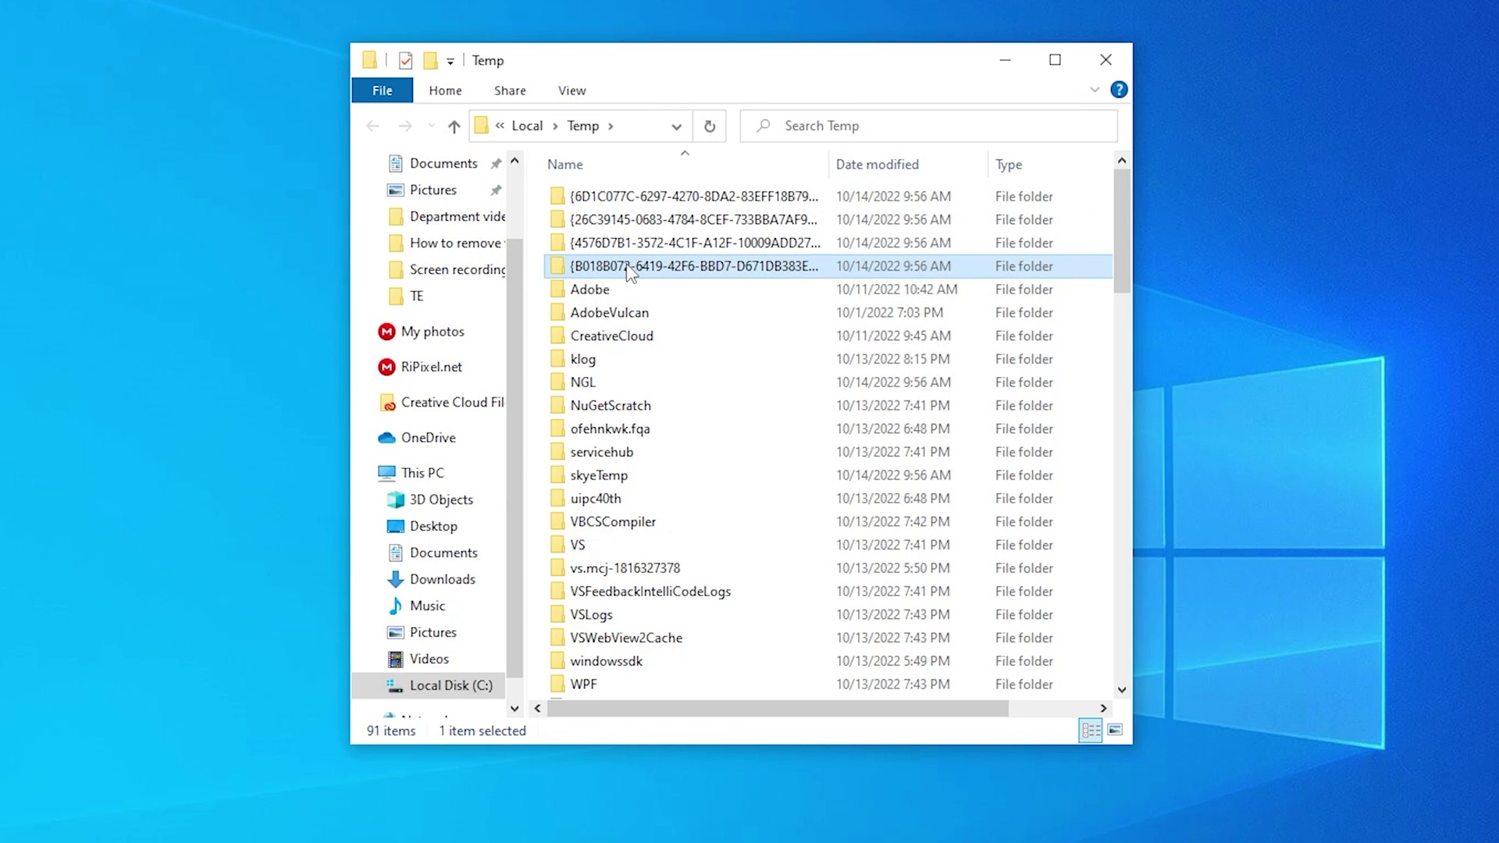
key("ctrl+a")
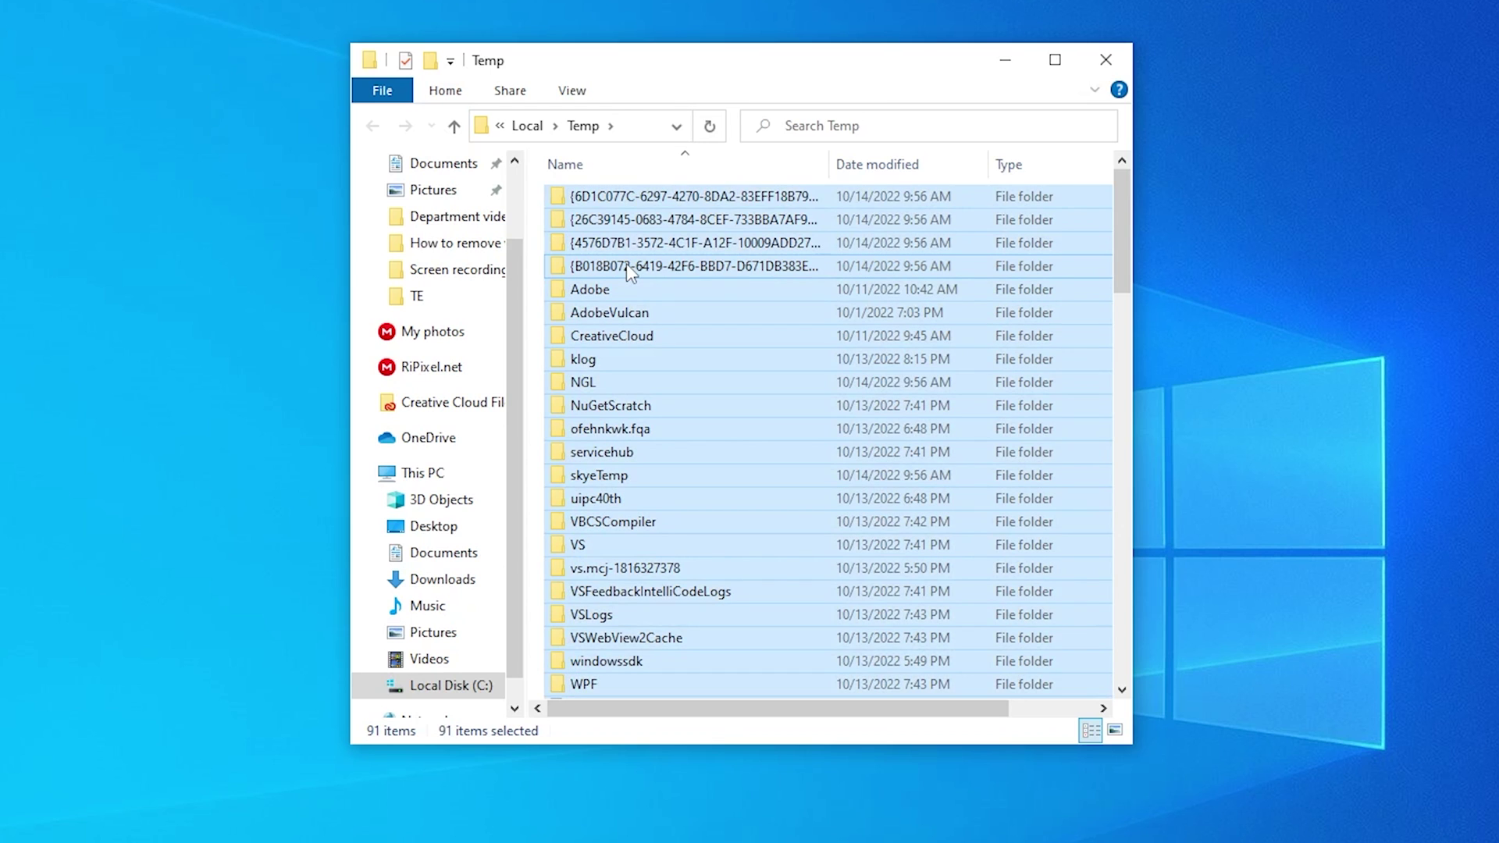
key("shift+Delete")
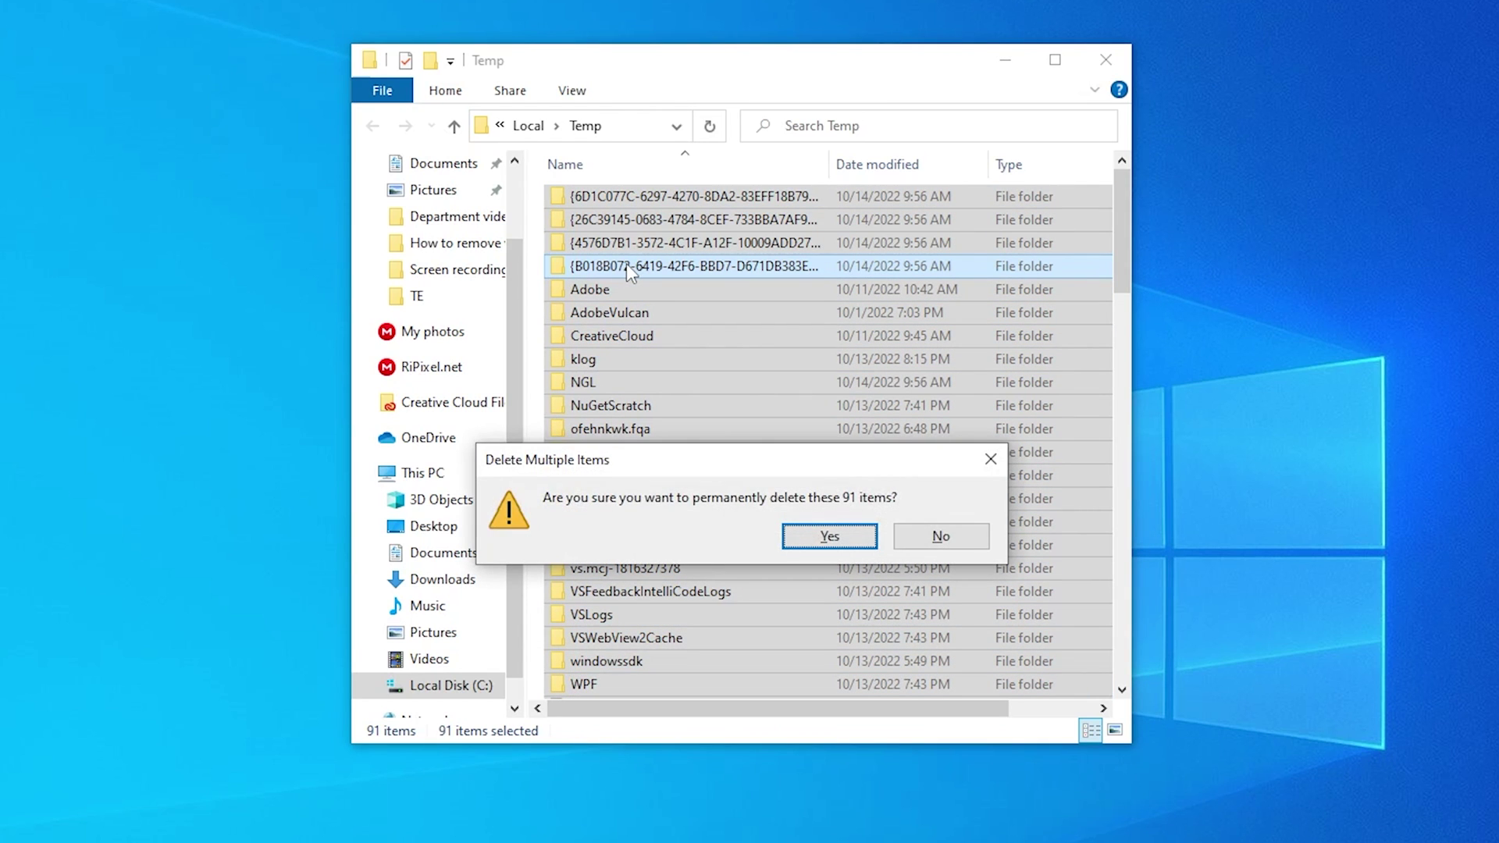
left_click(857, 542)
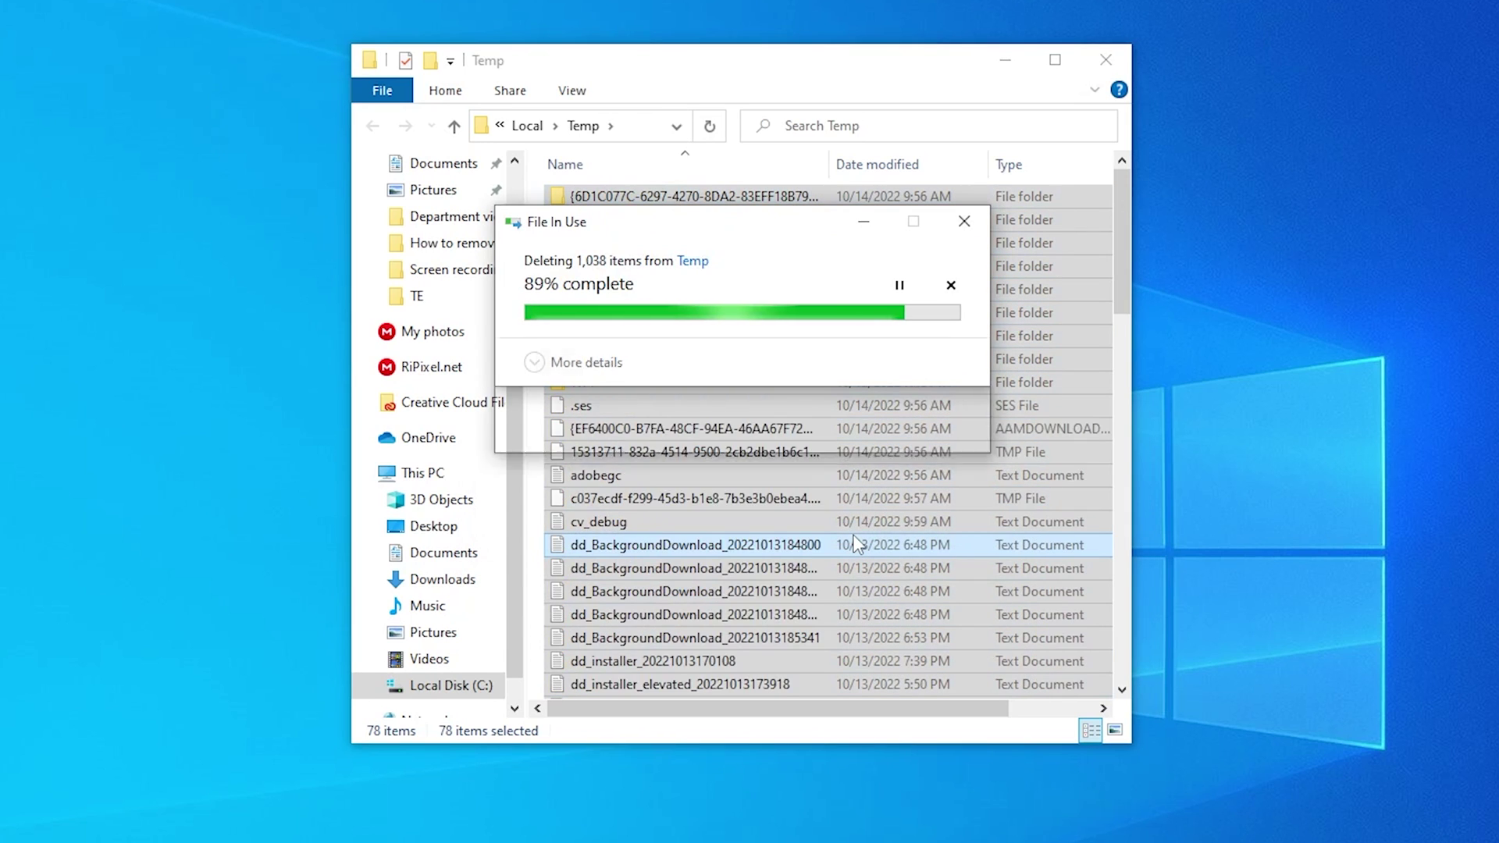
left_click(785, 459)
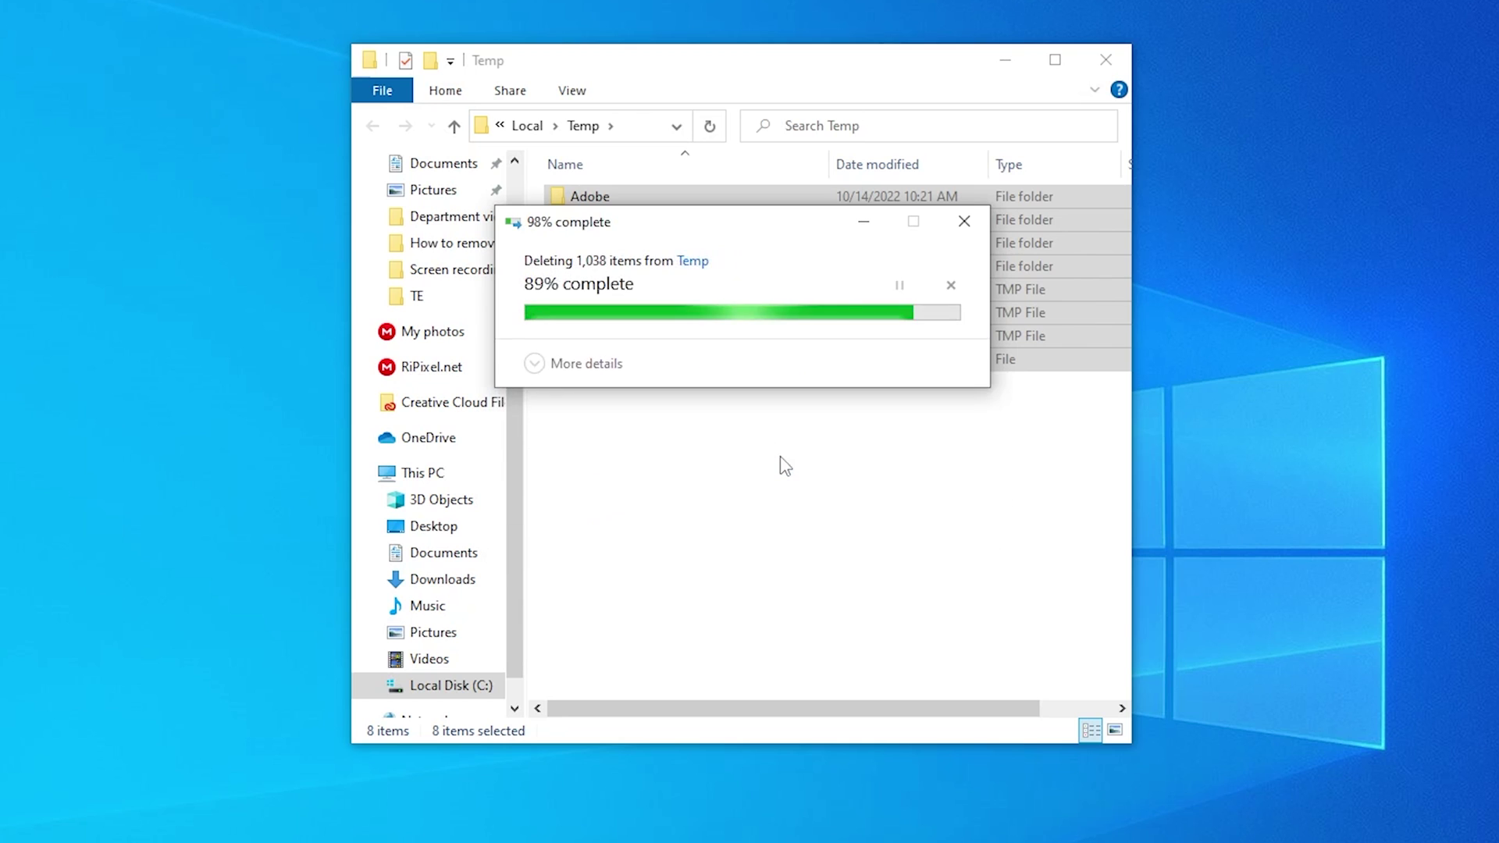
left_click(782, 458)
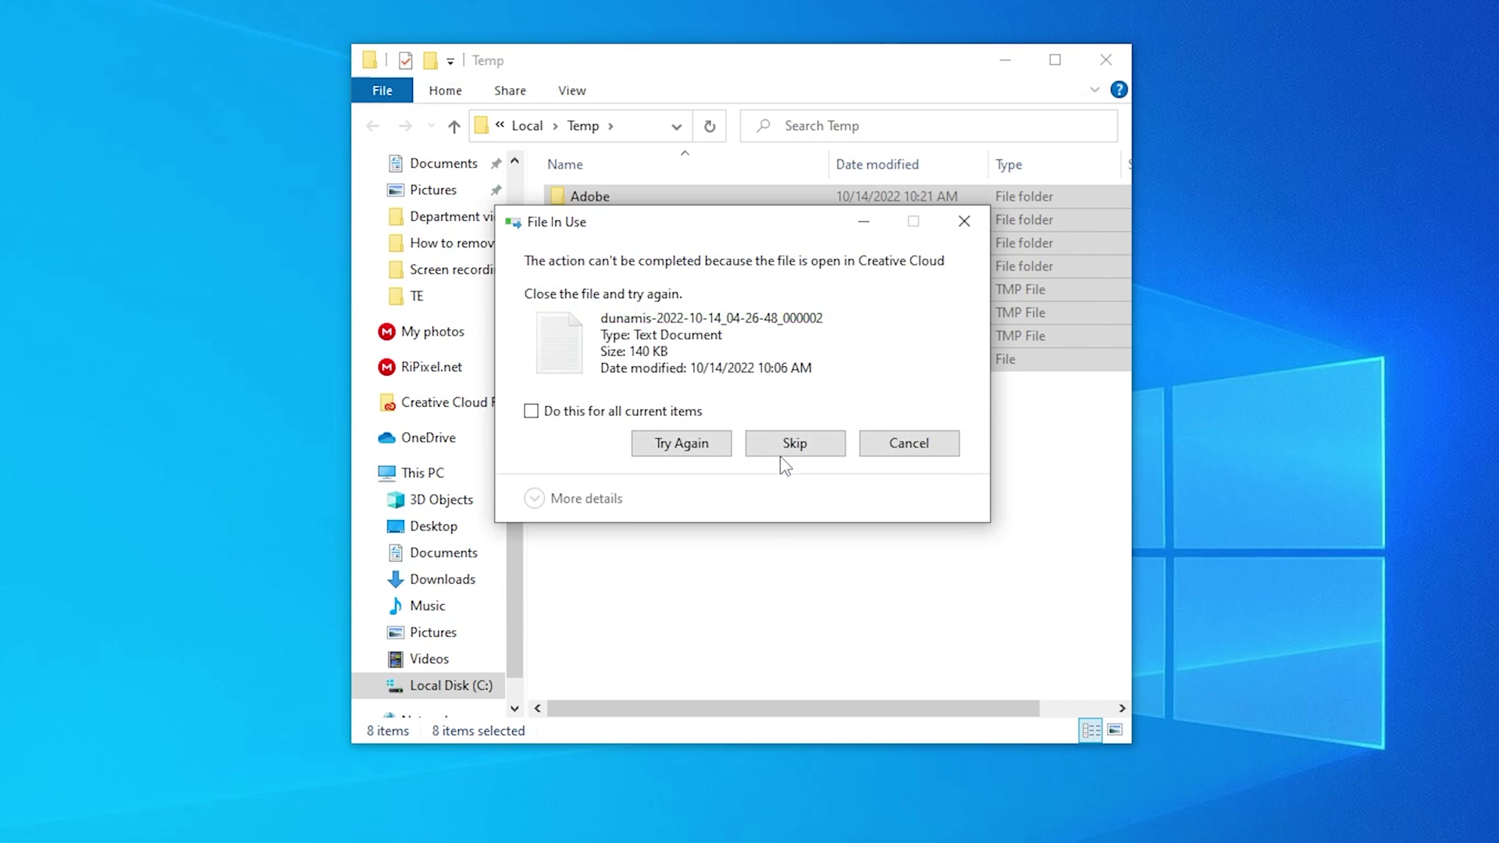
left_click(781, 459)
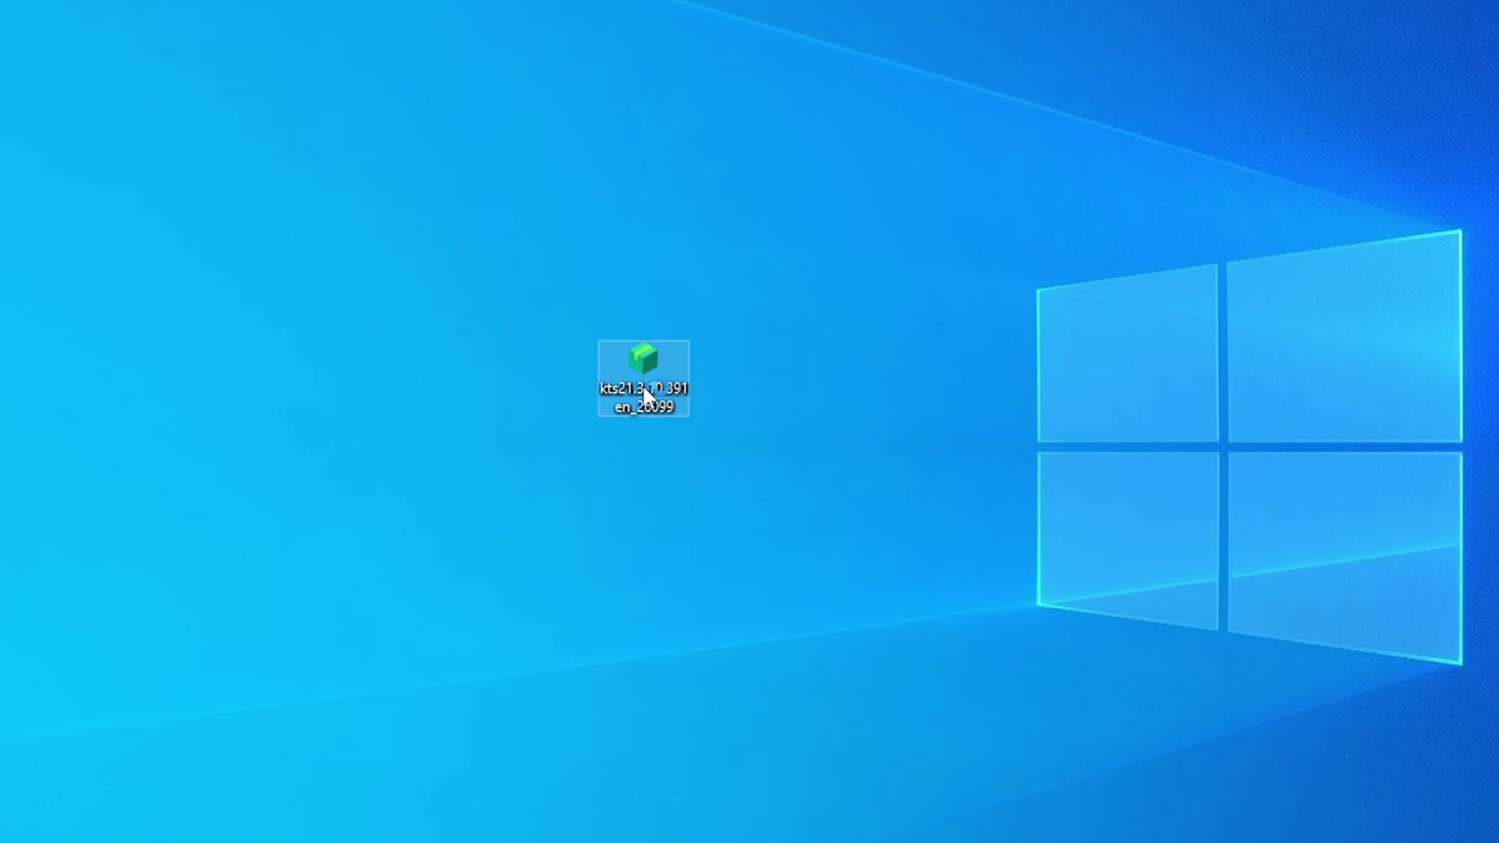
Step: Run the Kaspersky Total Security installer past the welcome page and install it
double_click(644, 396)
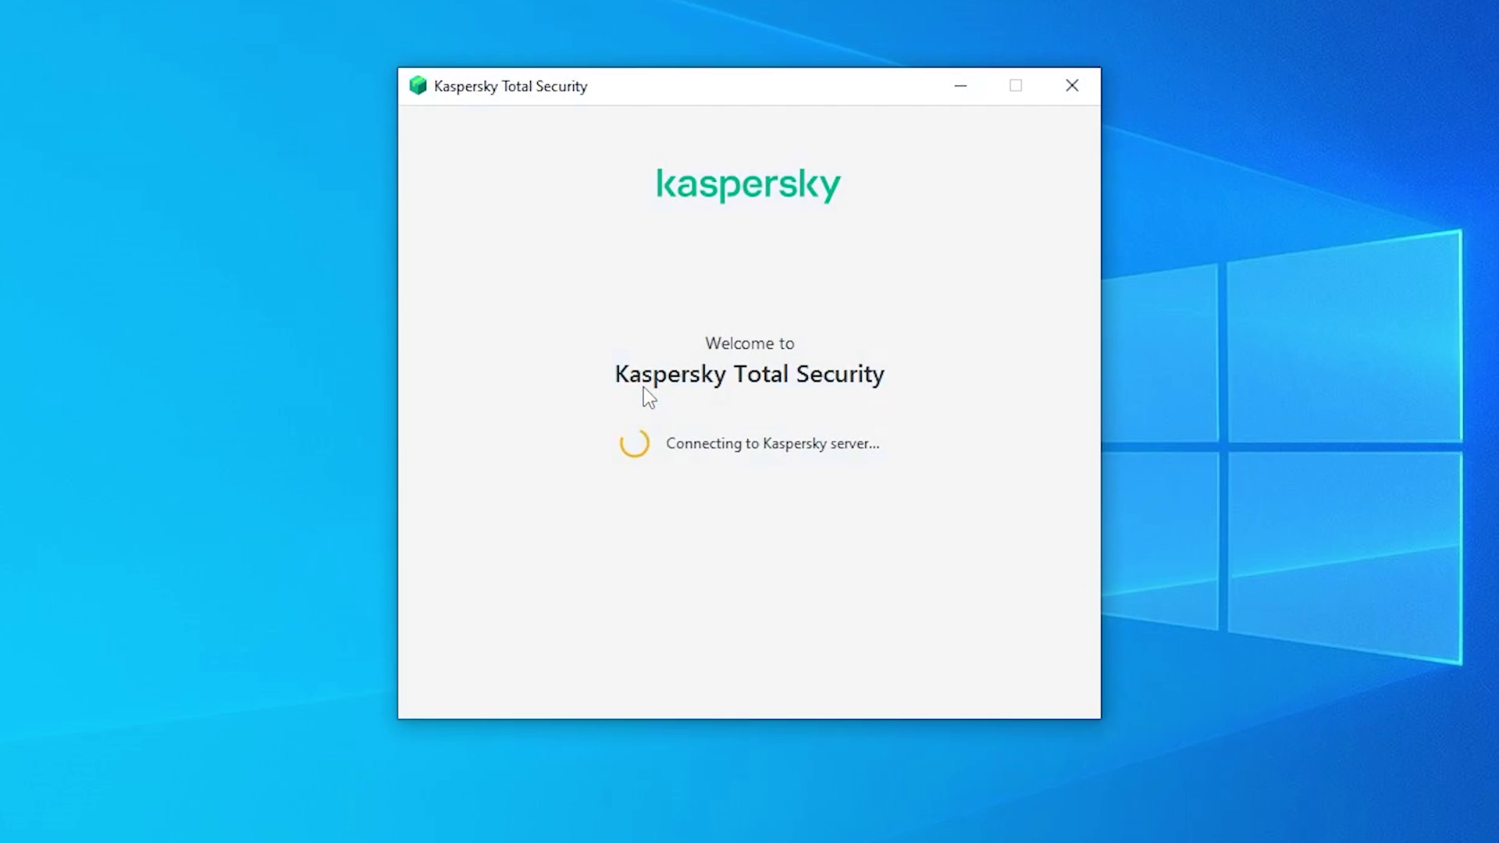
left_click(701, 548)
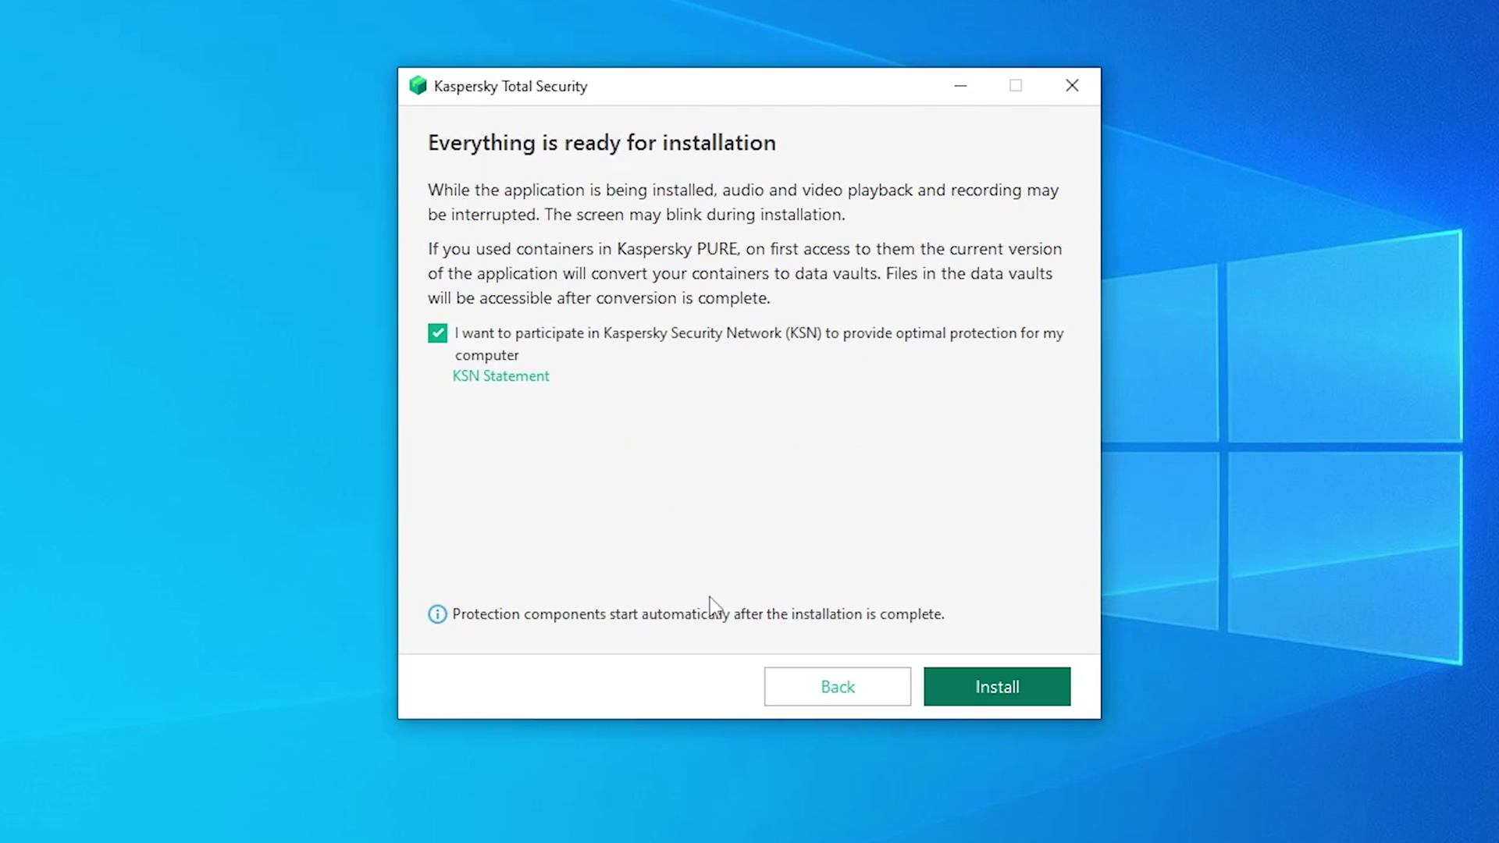
left_click(987, 701)
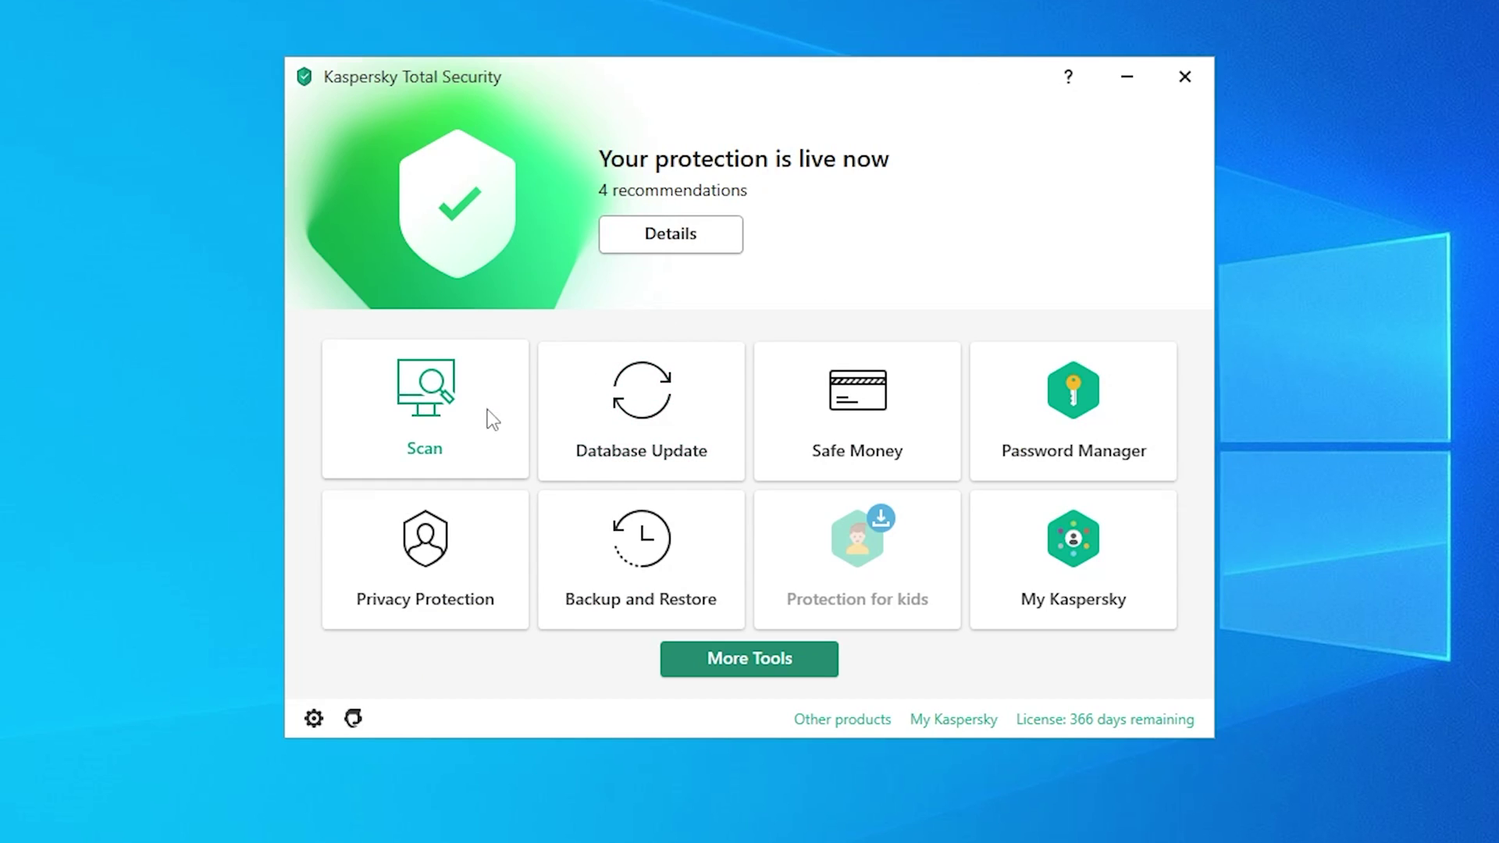
left_click(490, 421)
scroll(501, 478, "down", 3)
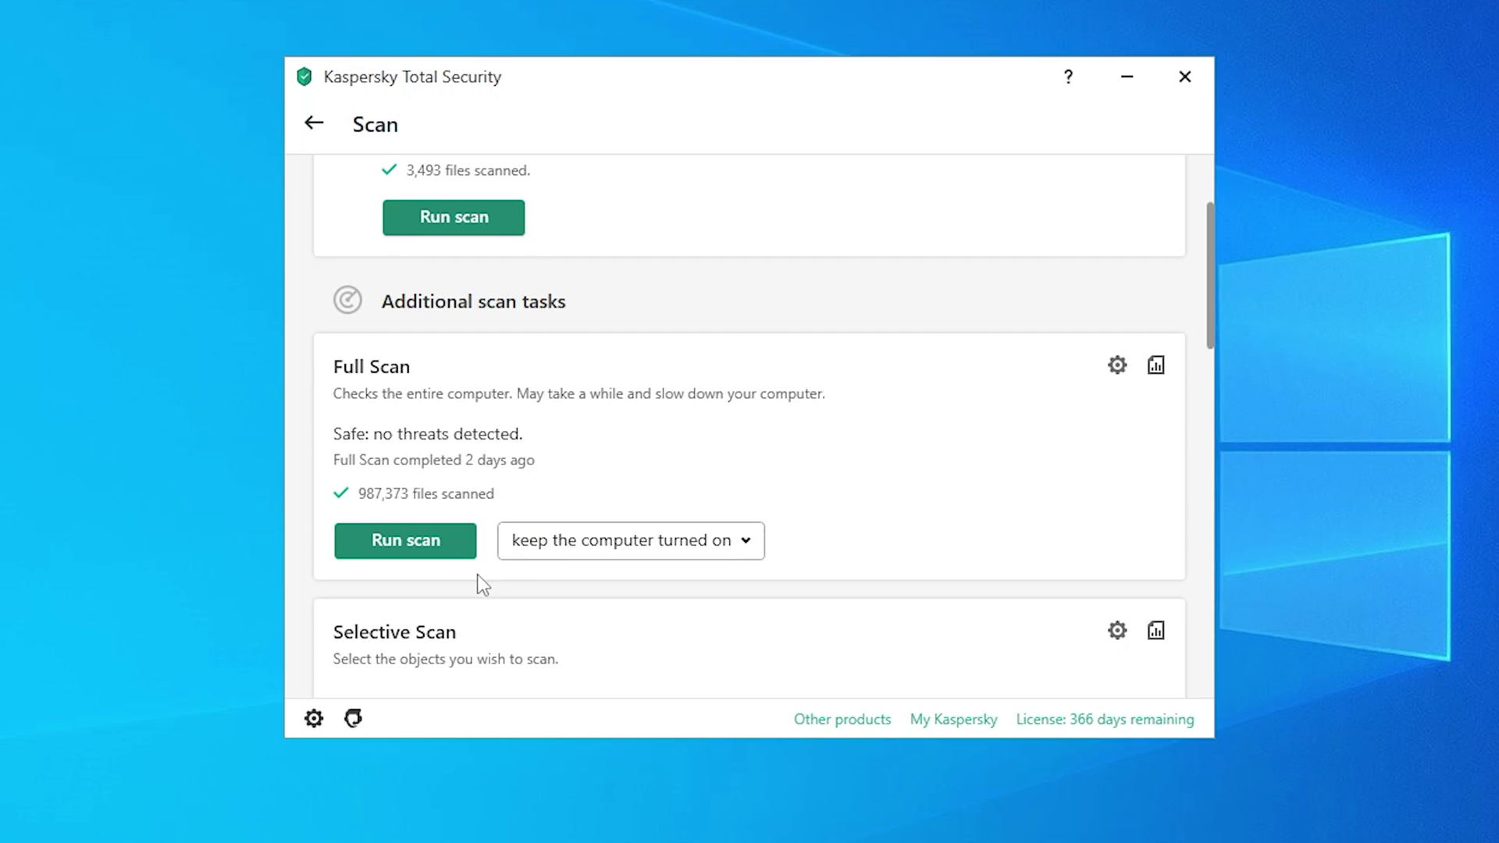
Step: Start a Full Scan of the computer and go back to the main dashboard
left_click(382, 553)
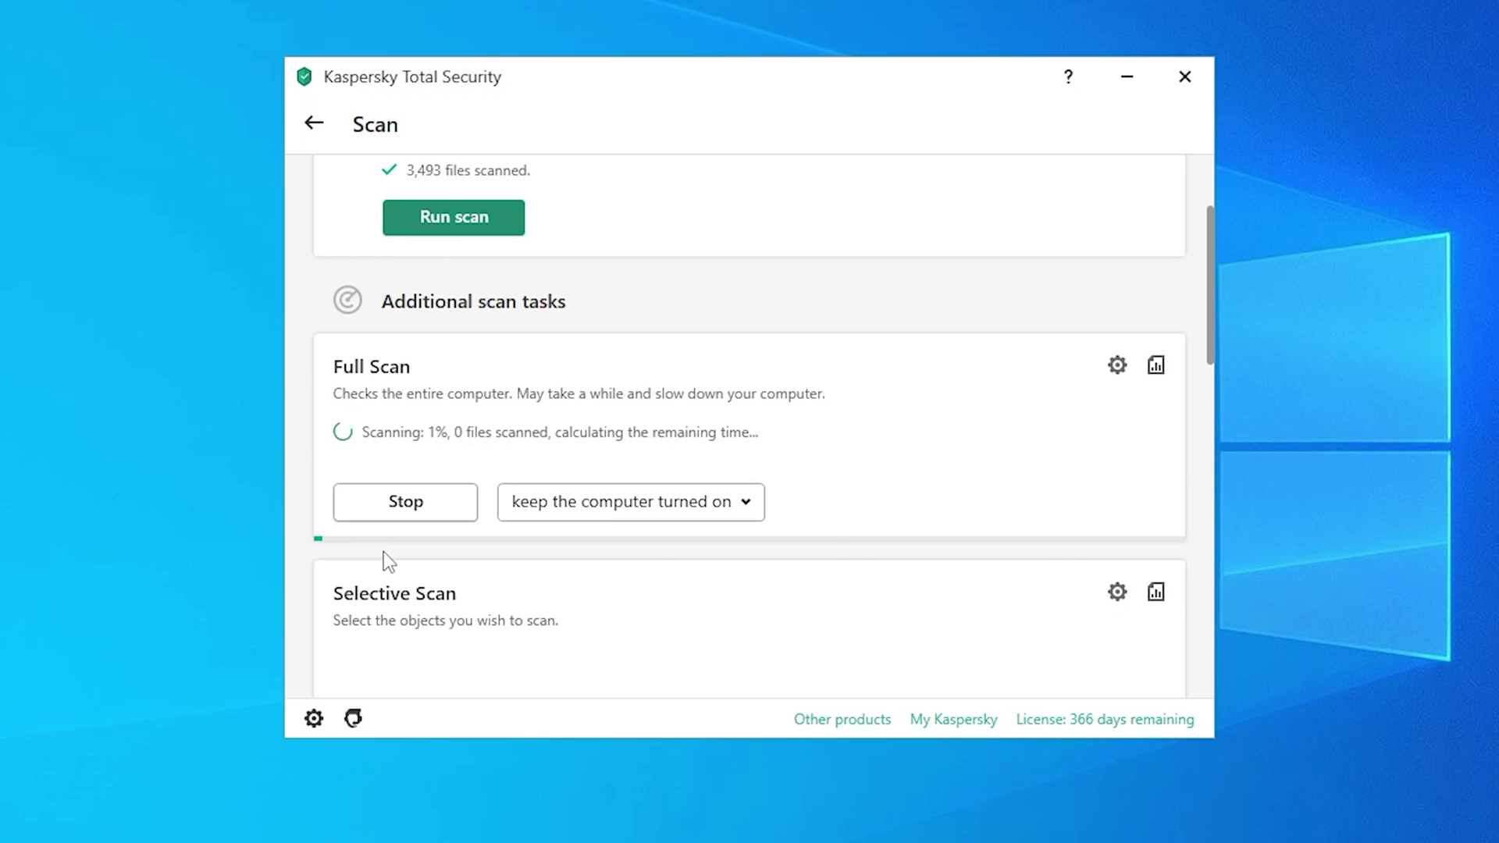
left_click(314, 123)
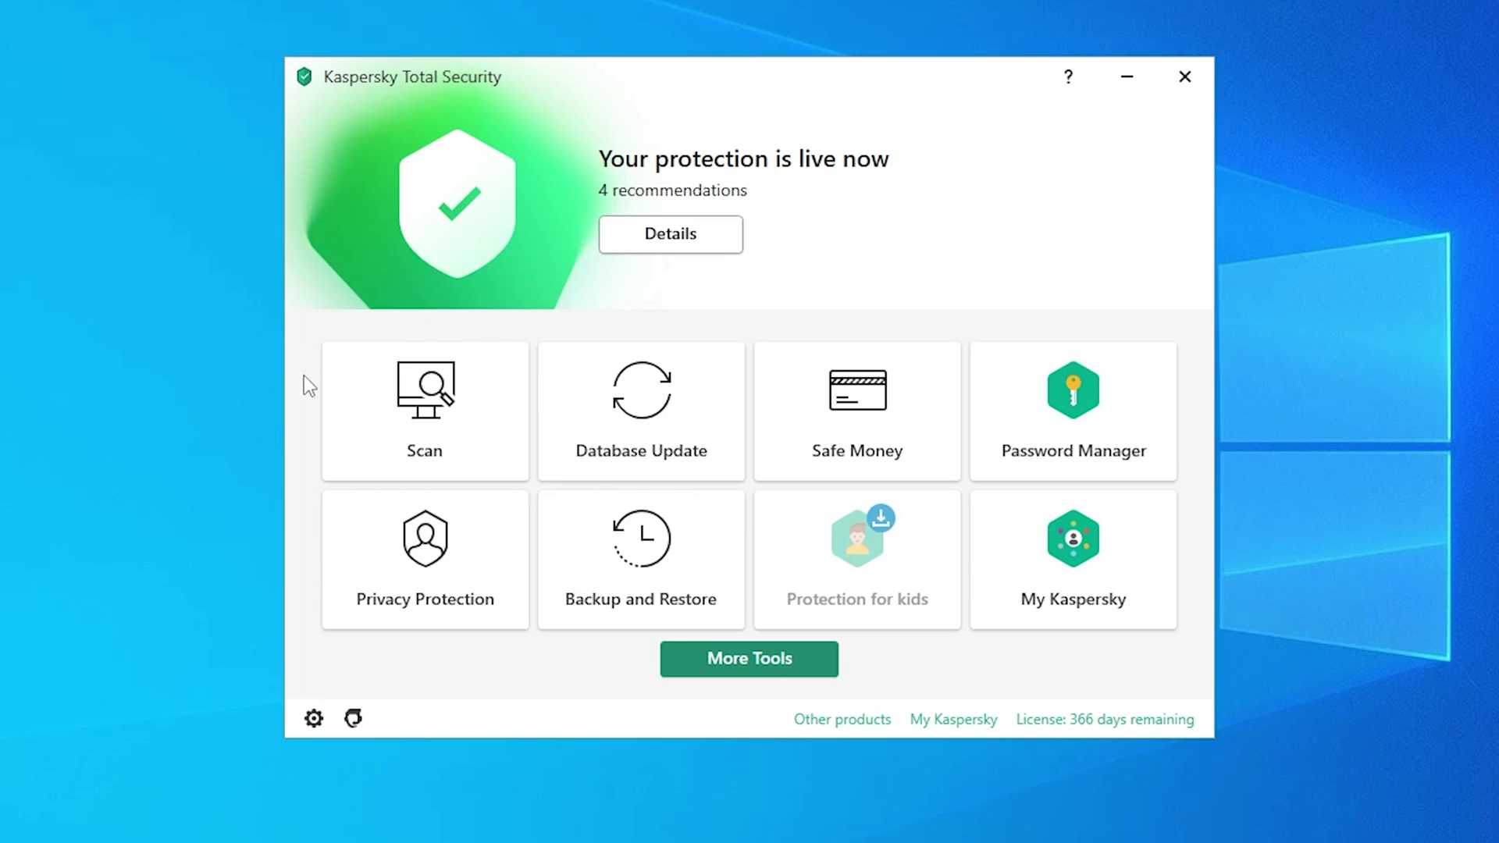
left_click(633, 411)
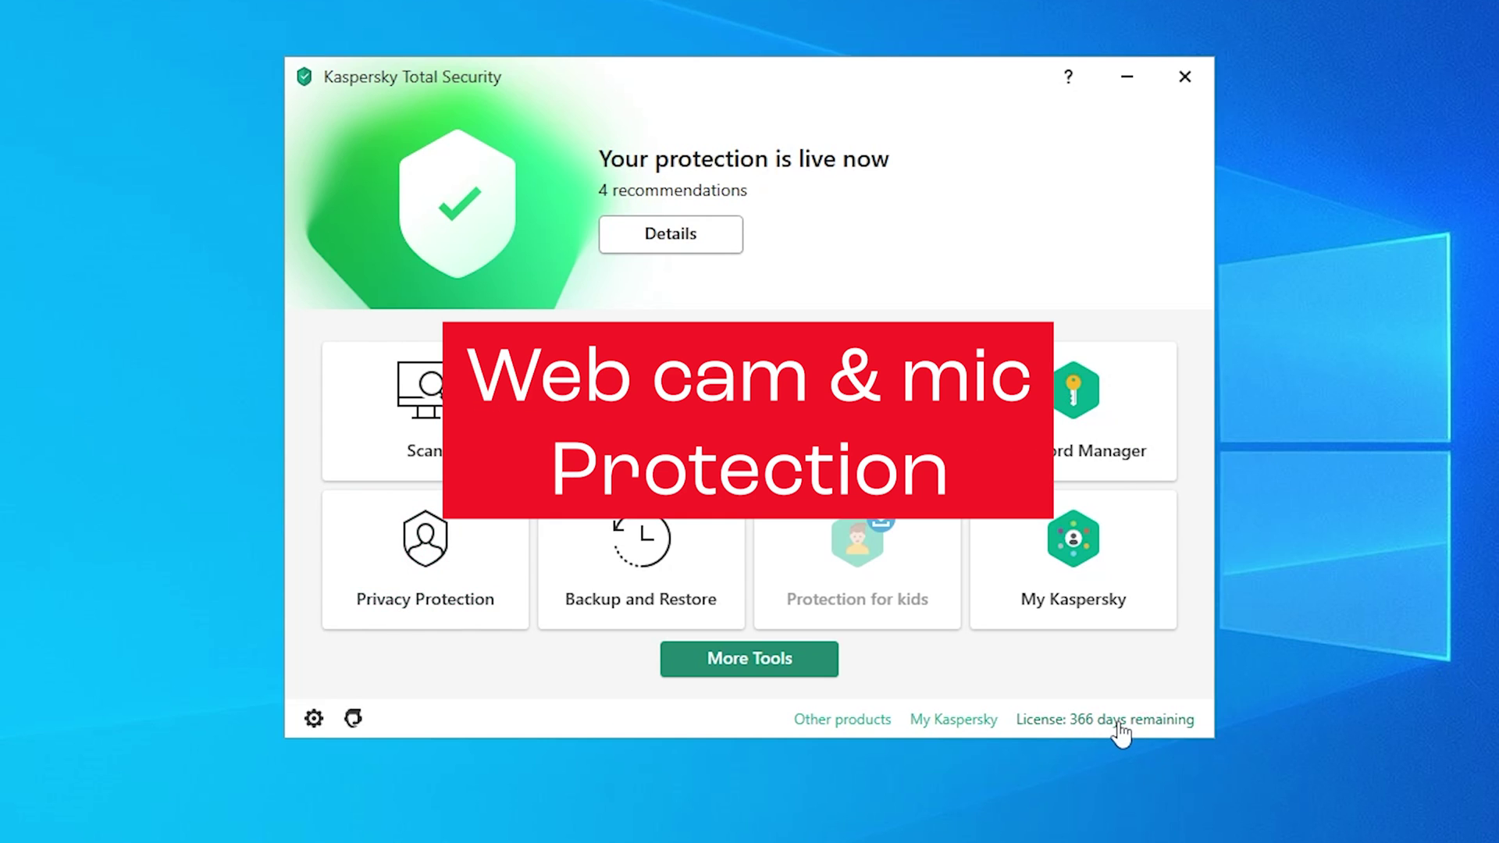
Step: View the Kaspersky Total Security licence details
left_click(1122, 722)
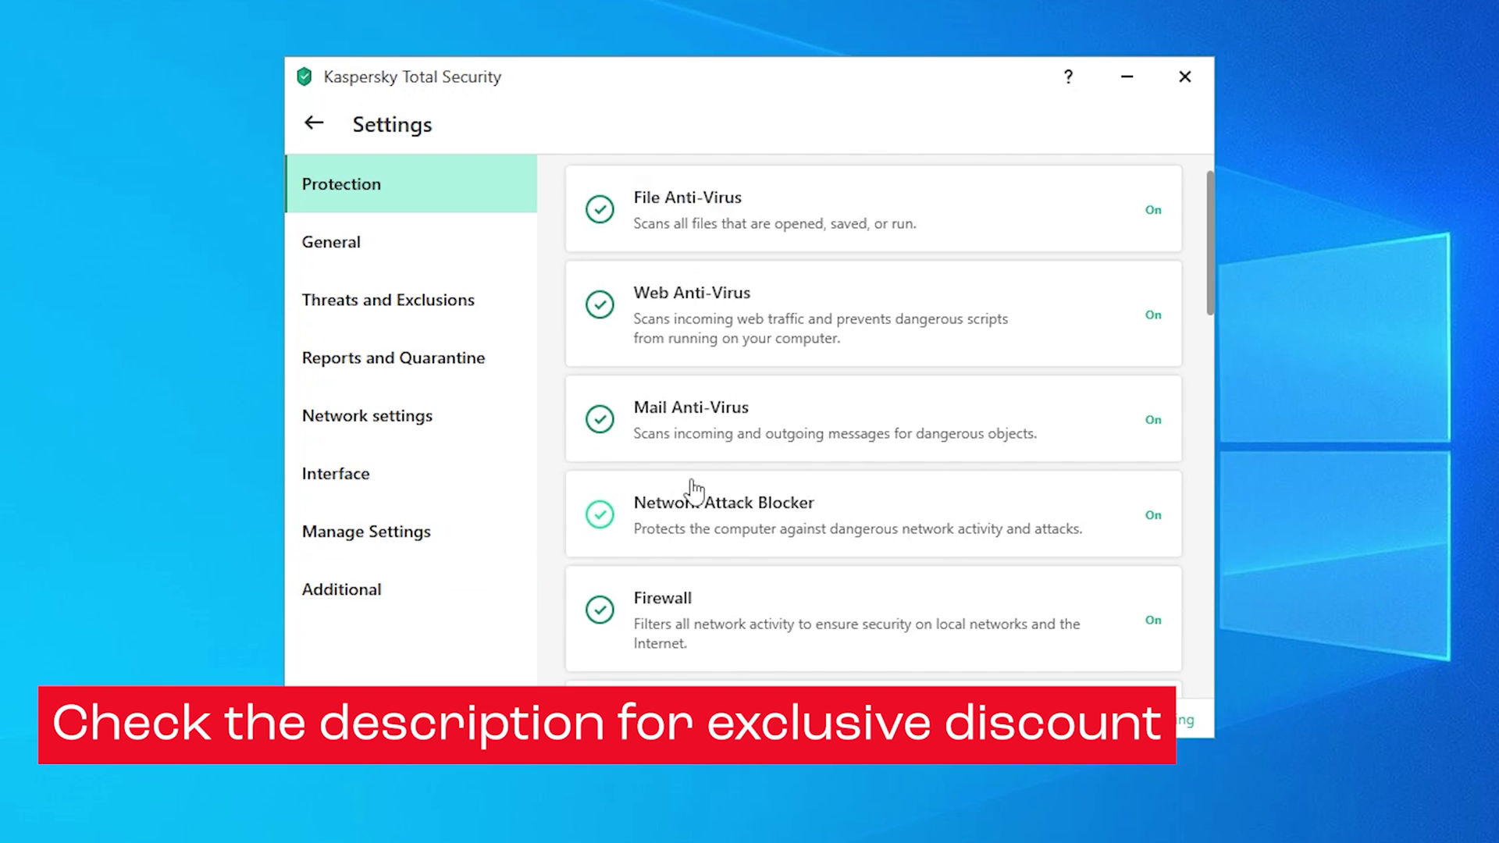
scroll(690, 492, "down", 2)
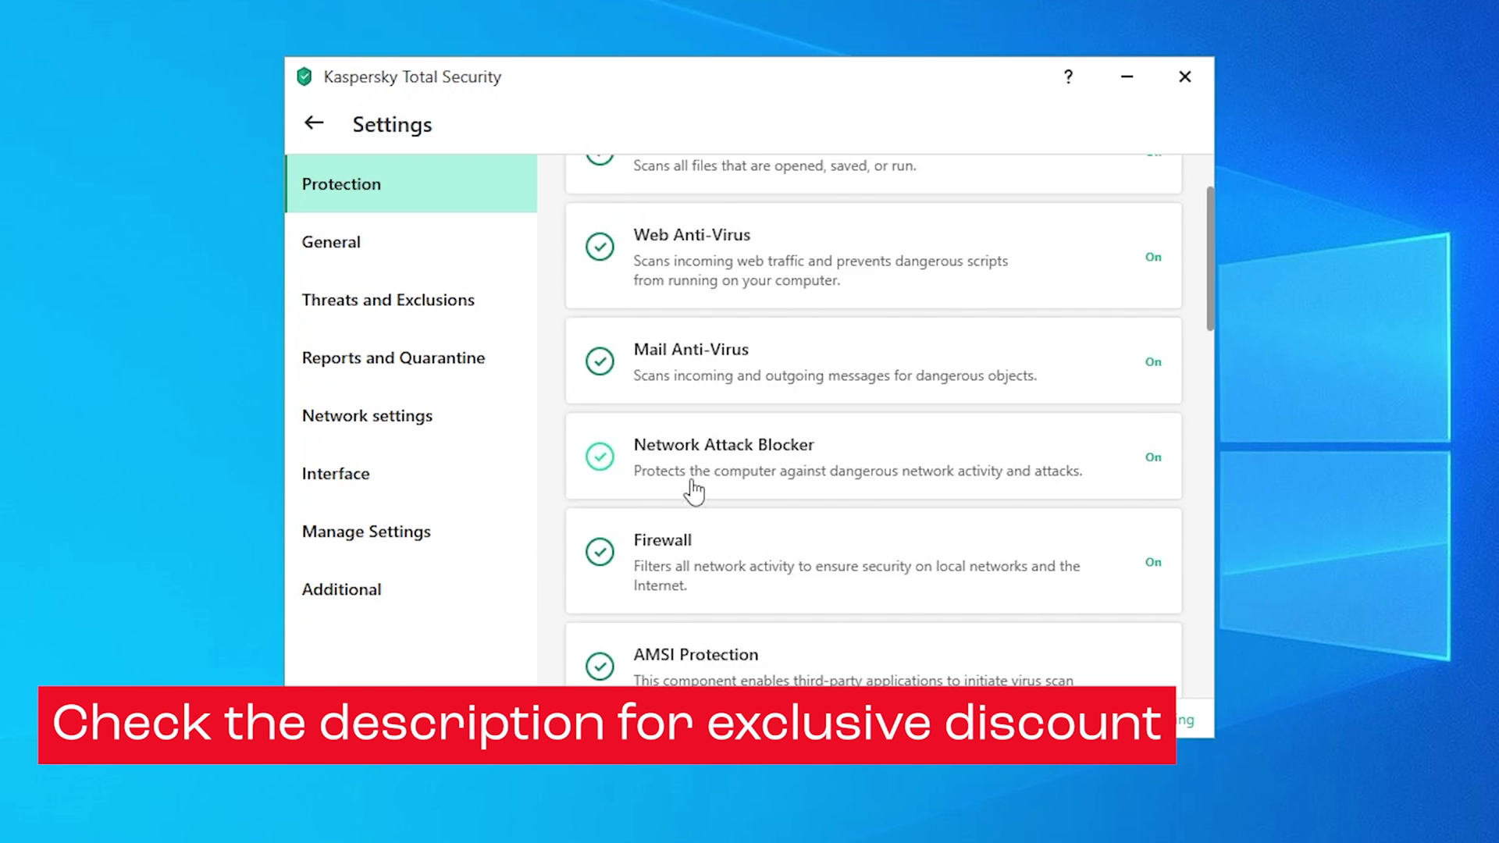
scroll(689, 492, "down", 2)
scroll(691, 489, "down", 1)
scroll(692, 490, "down", 2)
scroll(691, 490, "down", 1)
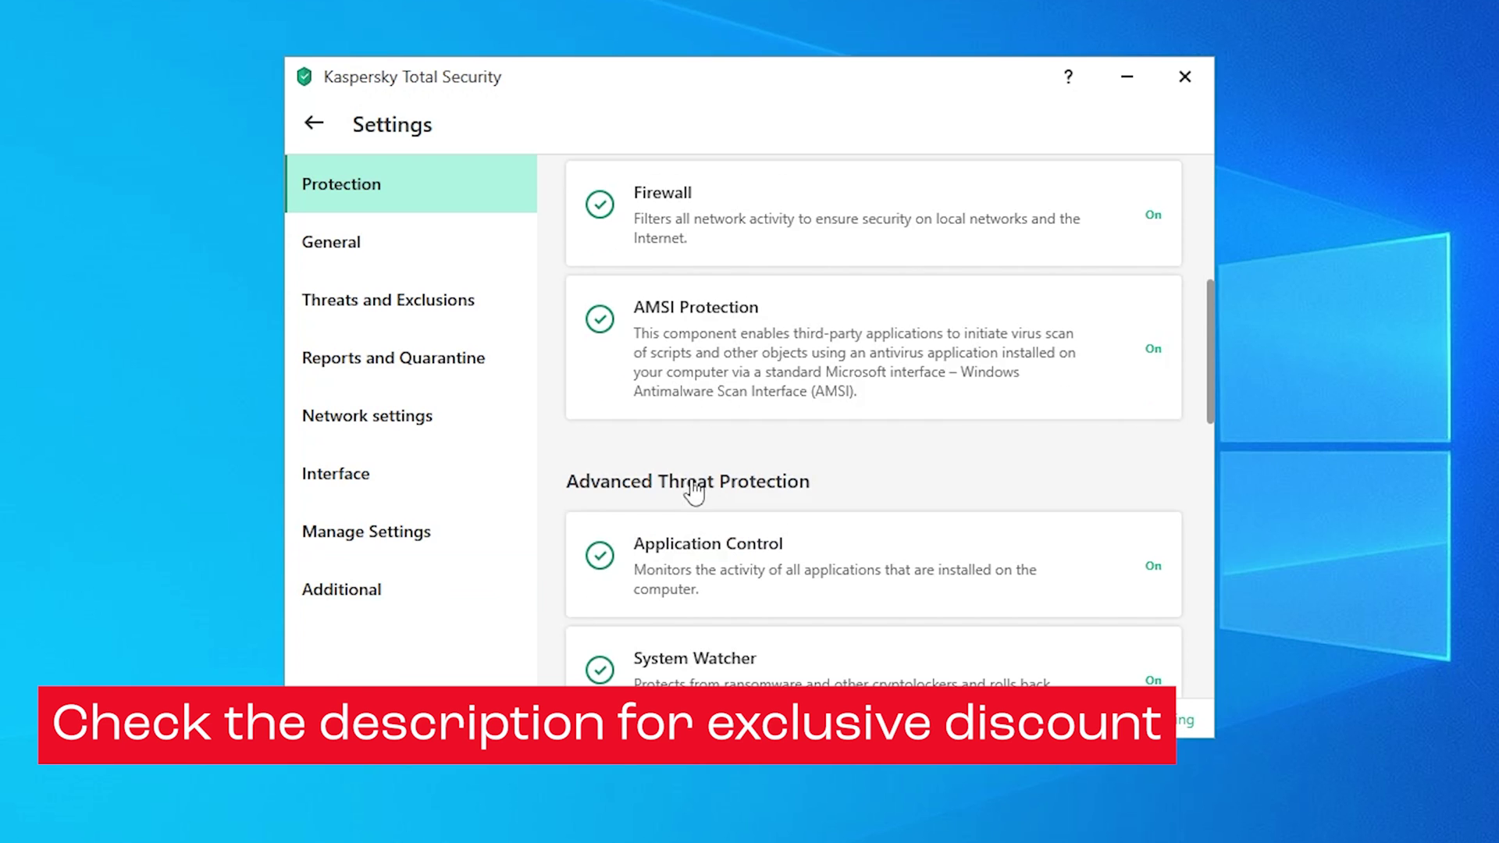
scroll(691, 490, "down", 2)
scroll(691, 490, "down", 1)
scroll(692, 490, "down", 2)
scroll(691, 489, "down", 2)
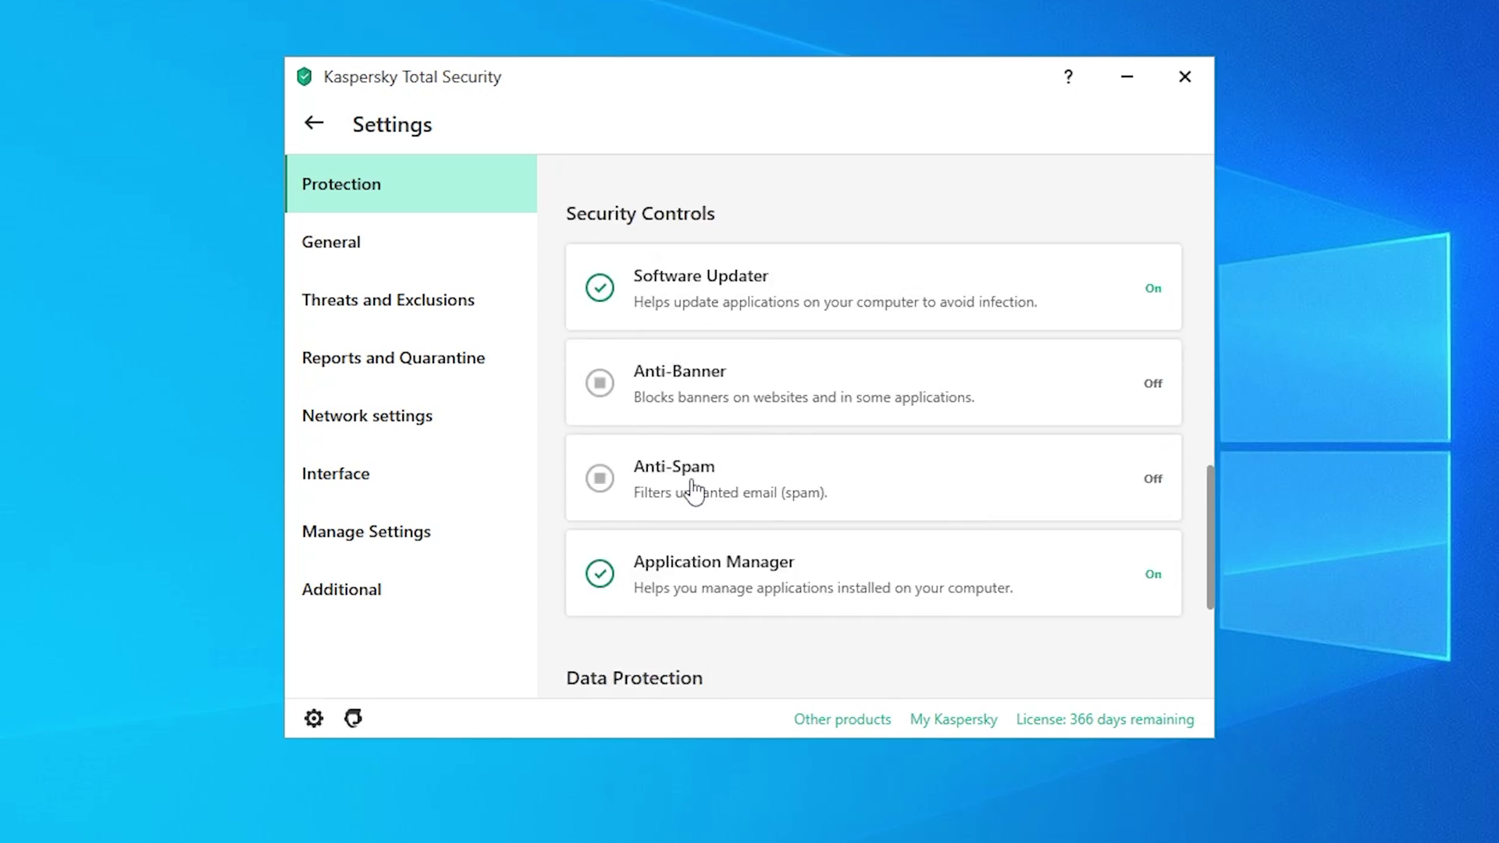
scroll(692, 491, "down", 1)
scroll(691, 490, "down", 2)
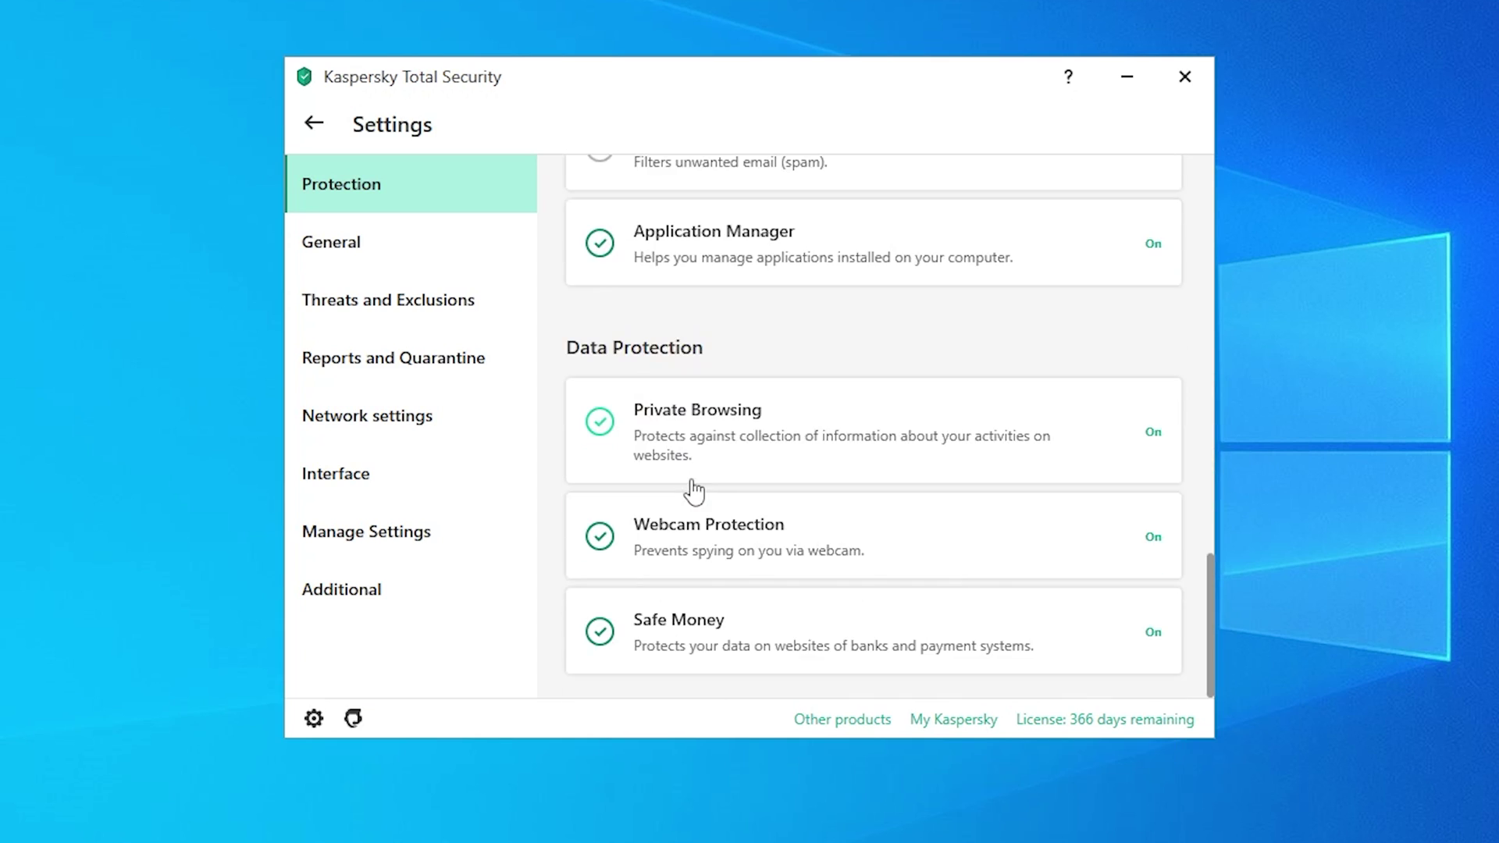
scroll(691, 489, "up", 1)
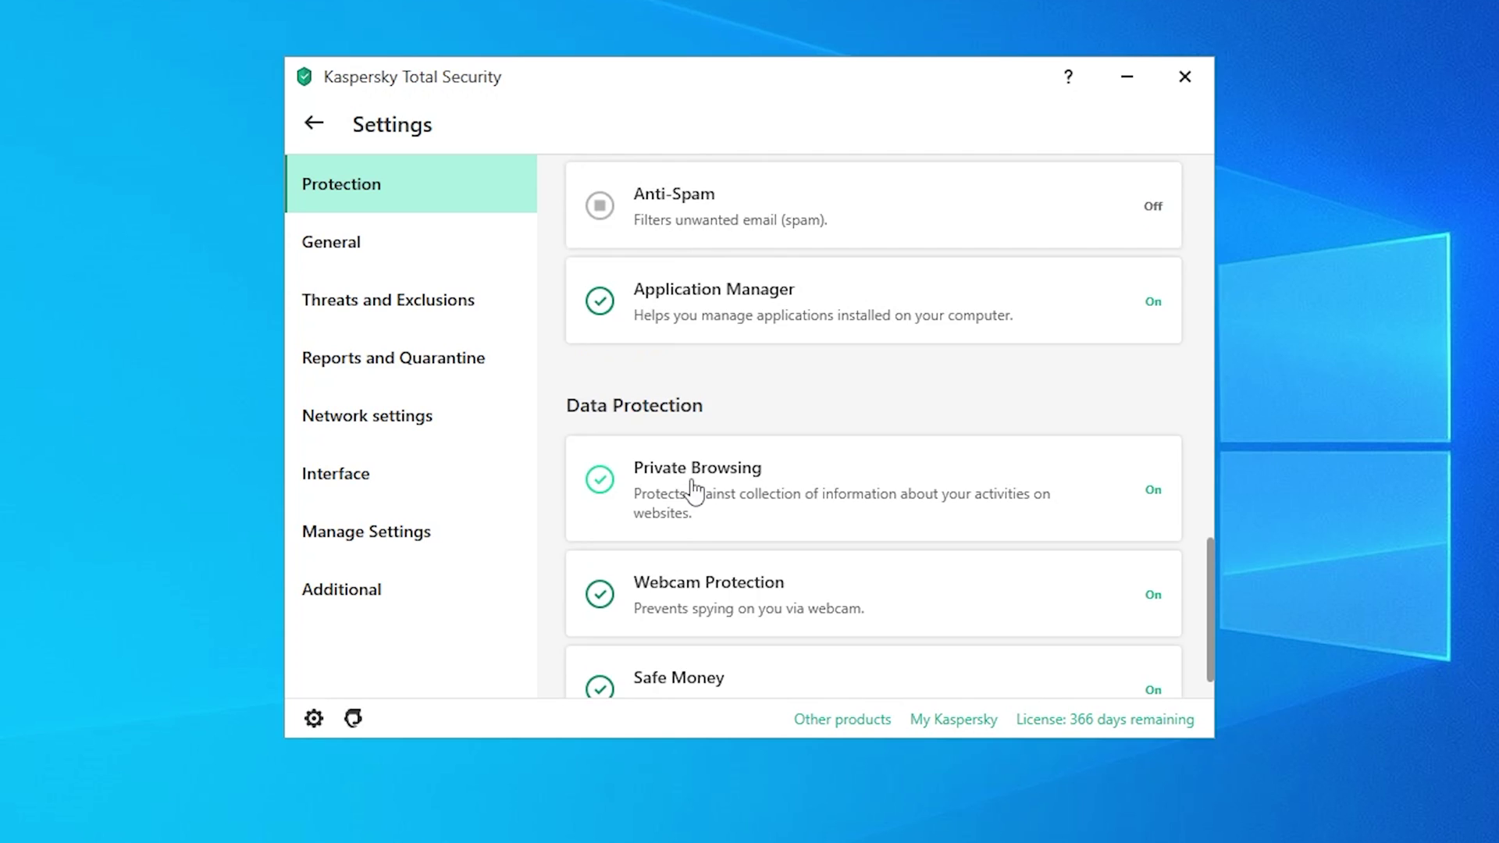
scroll(692, 492, "up", 2)
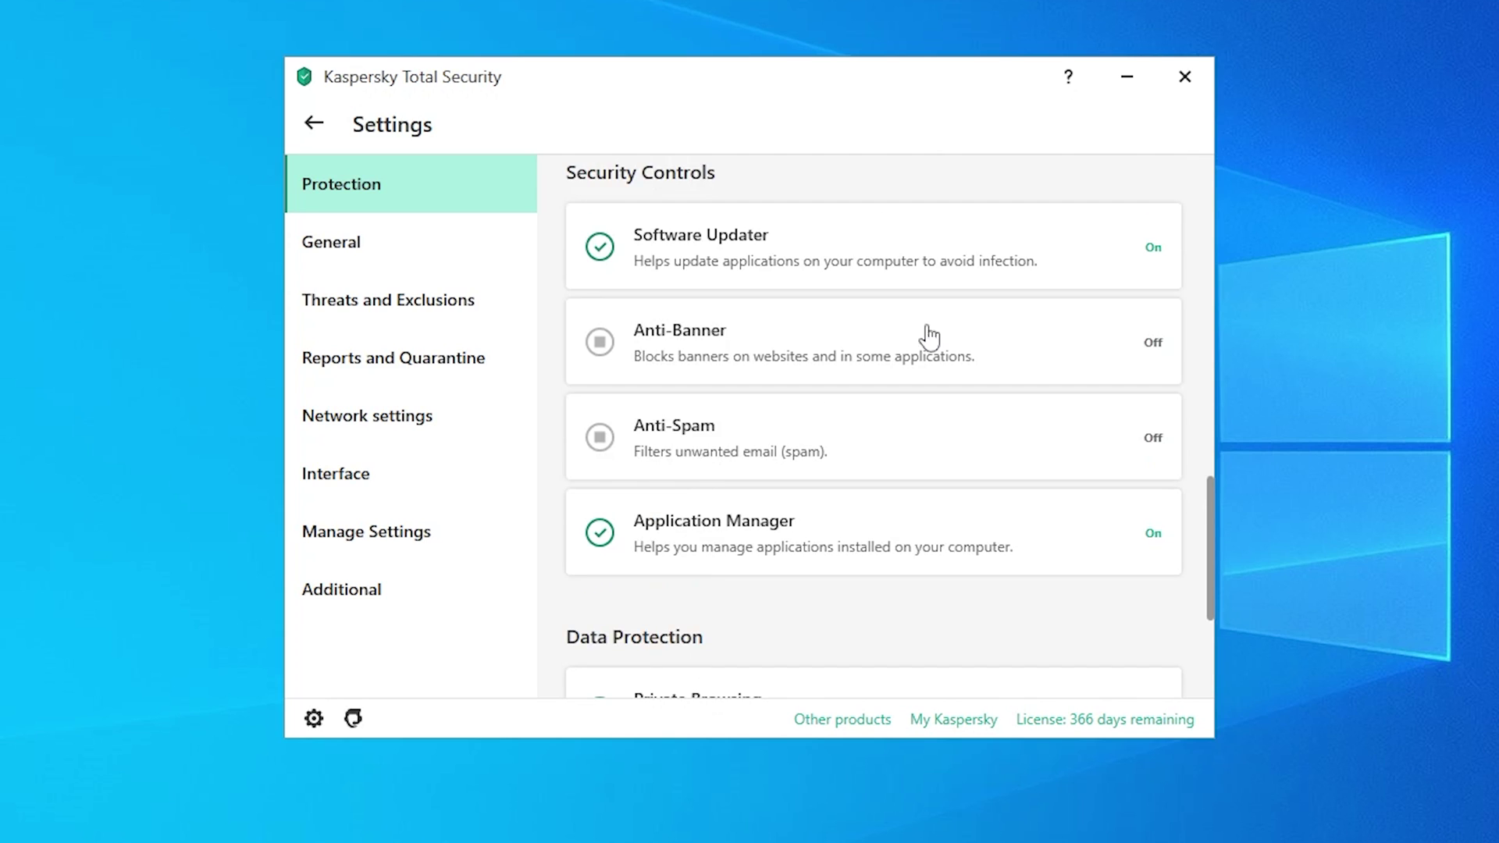
Step: Close the Kaspersky Total Security settings window
left_click(1185, 77)
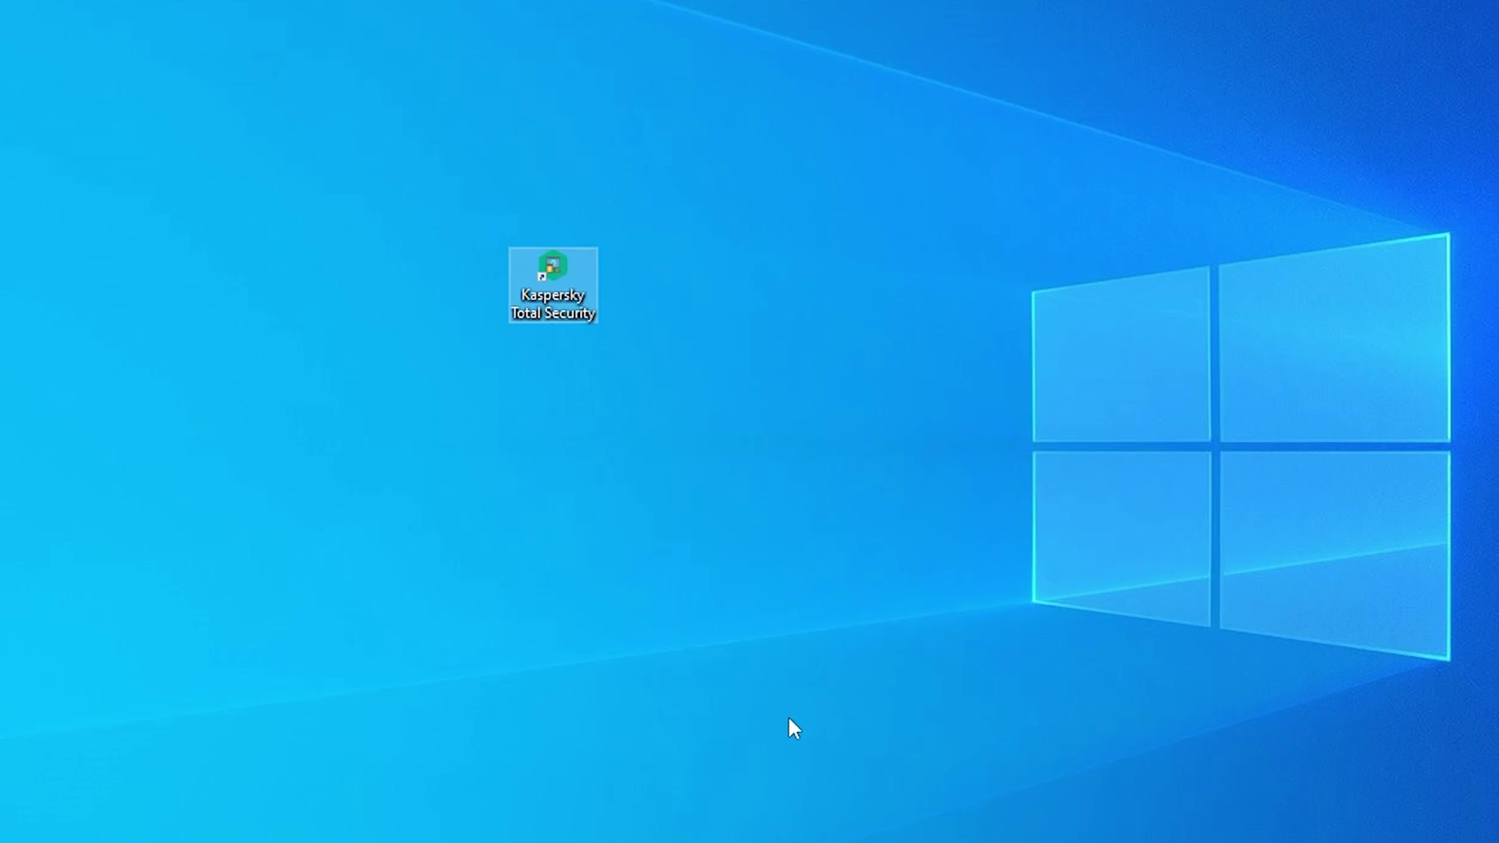